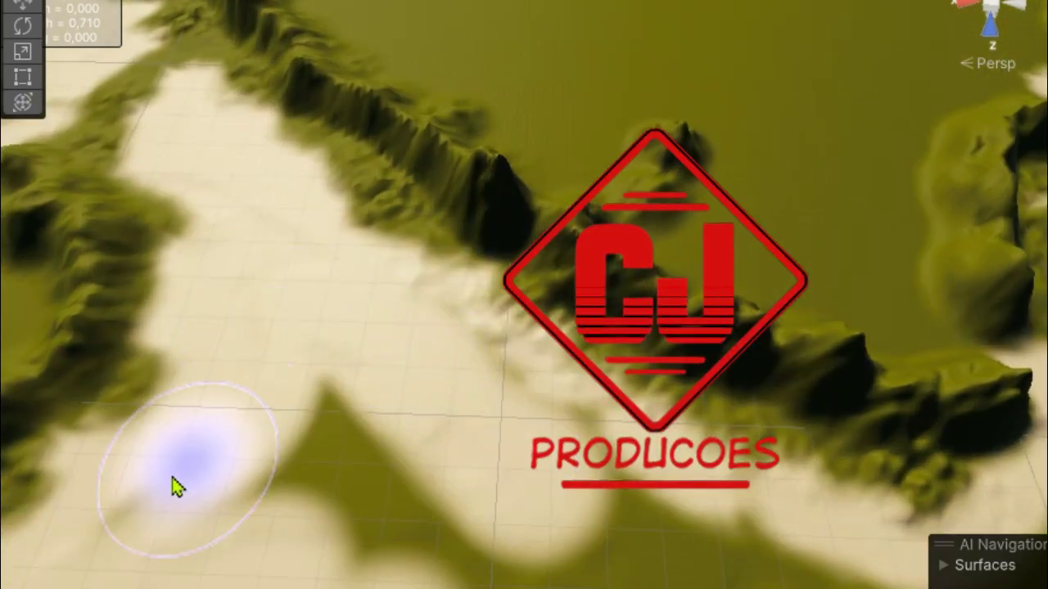
# Step: Paint sand over the green patches along the island's lower shoreline, including the lower-right area
pyautogui.moveTo(176, 487)
pyautogui.mouseDown()
pyautogui.moveTo(536, 482)
pyautogui.moveTo(781, 560)
pyautogui.mouseUp()
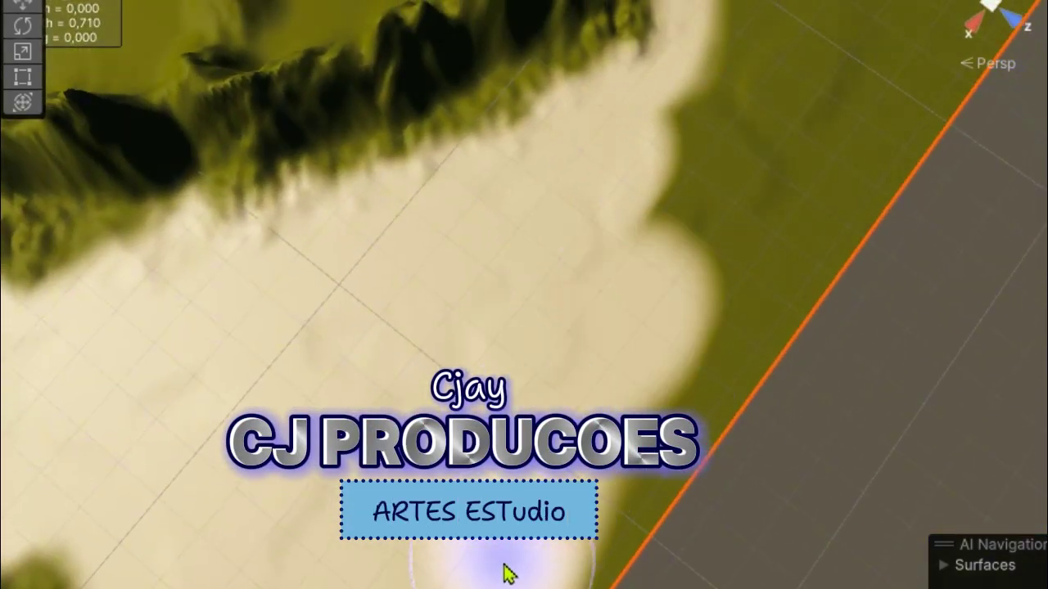
pyautogui.keyDown('alt'); pyautogui.moveTo(678, 420); pyautogui.dragTo(419, 362); pyautogui.keyUp('alt')
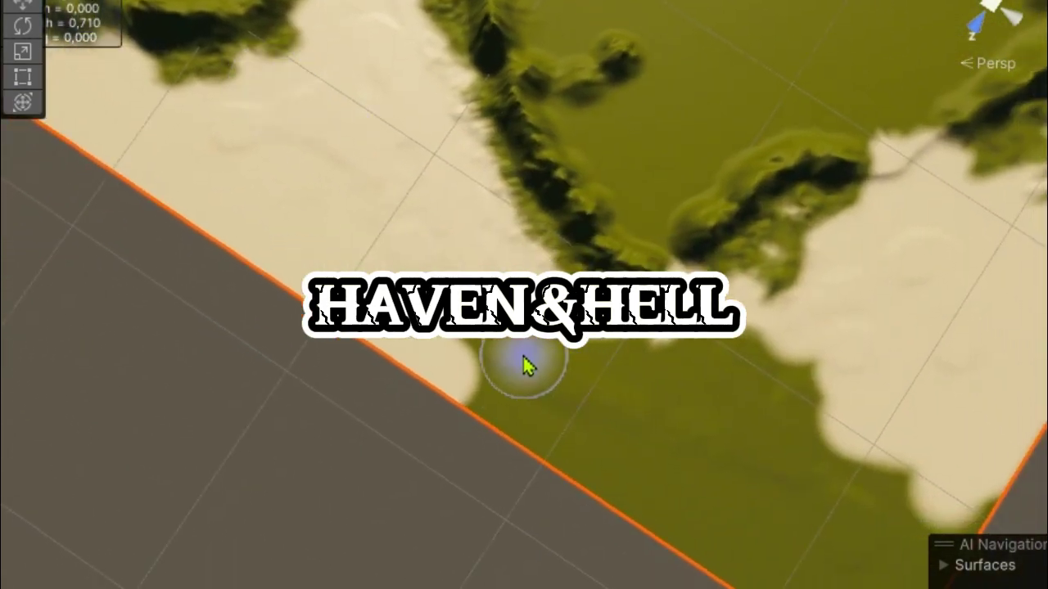
pyautogui.moveTo(522, 357); pyautogui.dragTo(758, 344)
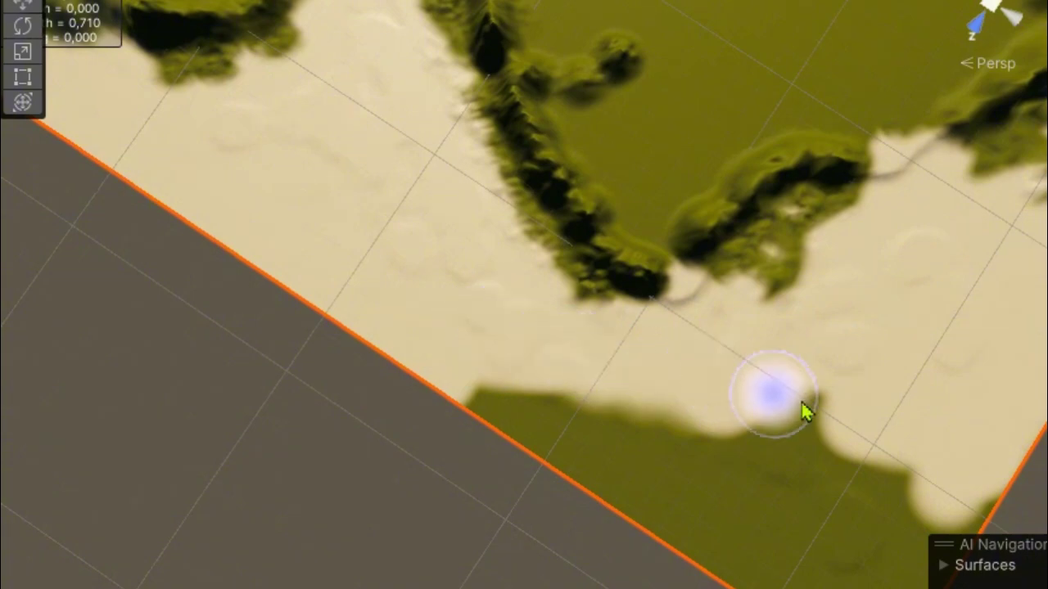
pyautogui.moveTo(672, 479); pyautogui.dragTo(753, 432)
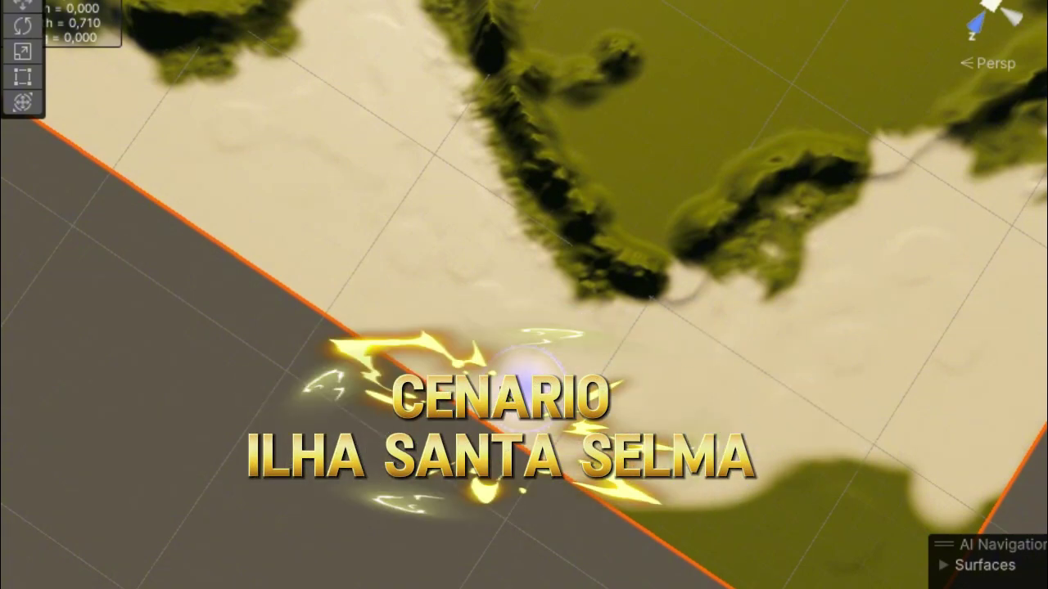
pyautogui.moveTo(529, 372)
pyautogui.mouseDown()
pyautogui.moveTo(860, 540)
pyautogui.moveTo(998, 483)
pyautogui.mouseUp()
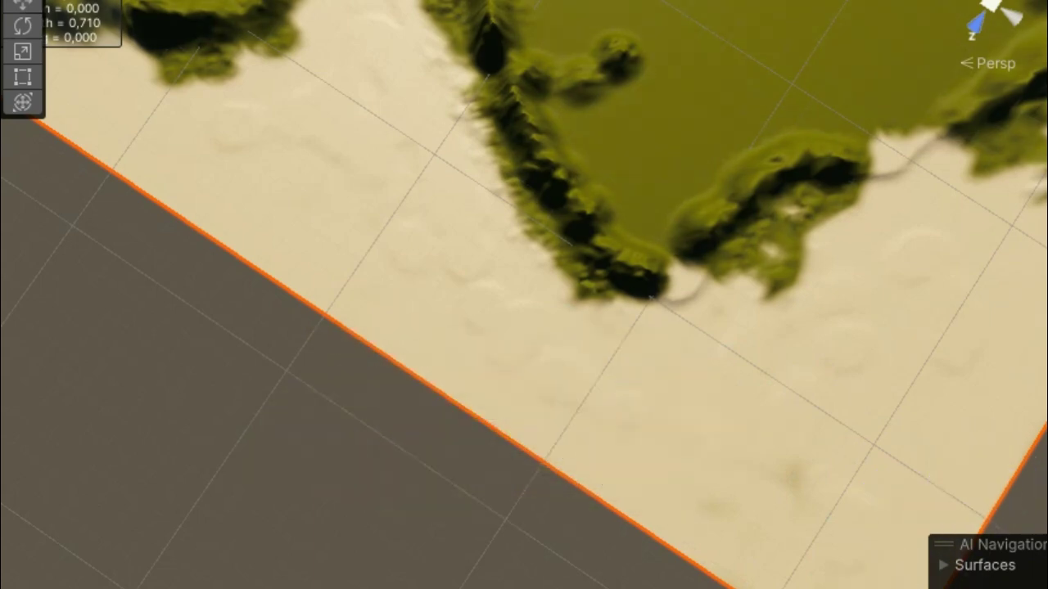
# Step: Zoom and orbit out to view the whole terrain and the lake
pyautogui.moveTo(706, 507); pyautogui.dragTo(757, 433)
pyautogui.scroll(-3, 859, 487)
pyautogui.moveTo(886, 491)
pyautogui.keyDown('alt'); pyautogui.mouseDown()
pyautogui.moveTo(813, 339)
pyautogui.moveTo(694, 311)
pyautogui.moveTo(673, 570)
pyautogui.mouseUp(); pyautogui.keyUp('alt')
pyautogui.moveTo(673, 570); pyautogui.dragTo(753, 402, button='middle')
pyautogui.scroll(2, 757, 401)
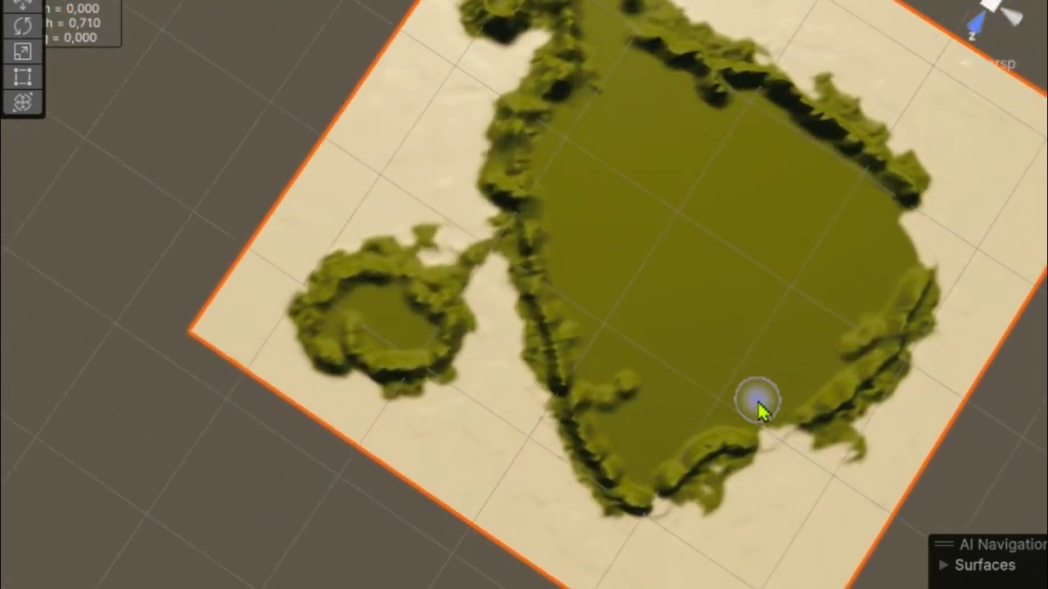
pyautogui.scroll(2, 757, 401)
pyautogui.scroll(2, 757, 400)
pyautogui.scroll(-1, 344, 251)
# Step: Touch up the lake shore, then orbit and zoom in close on the grassy mountain ridge
pyautogui.moveTo(416, 358); pyautogui.dragTo(816, 190, button='middle')
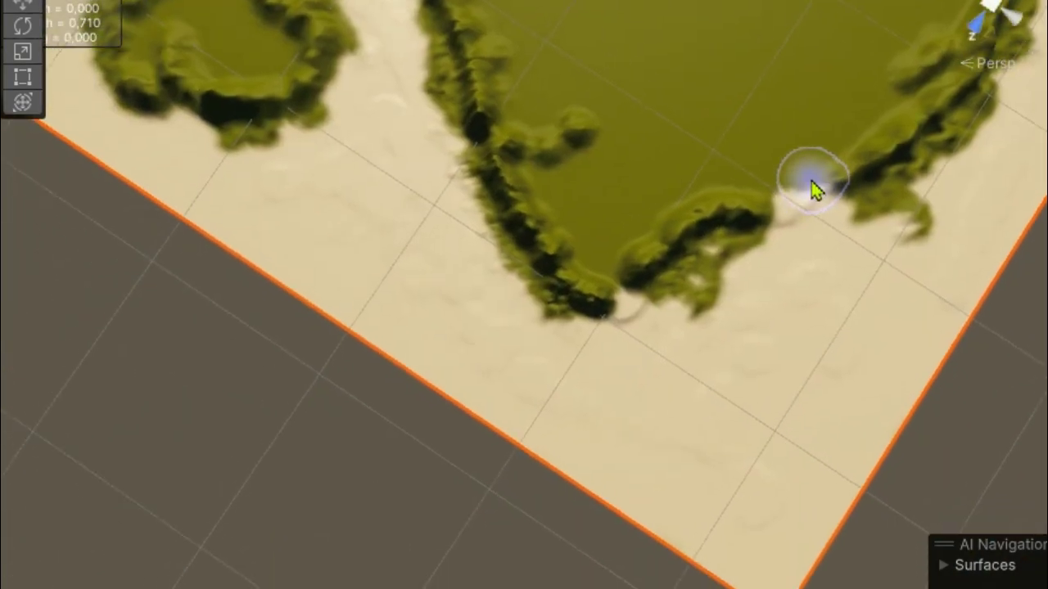
pyautogui.scroll(3, 830, 278)
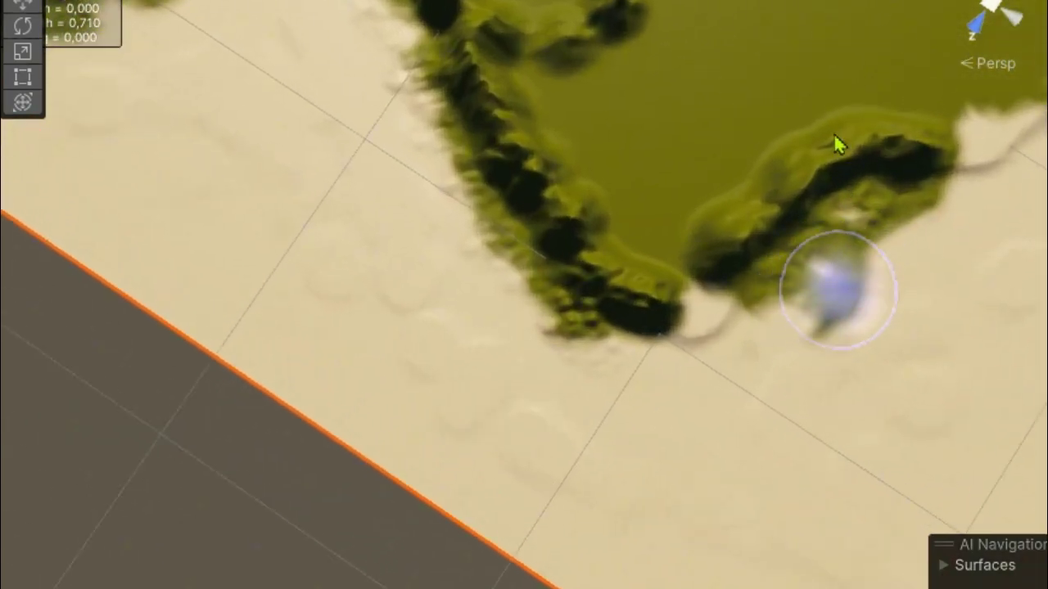
pyautogui.moveTo(830, 292); pyautogui.dragTo(778, 311)
pyautogui.scroll(-3, 777, 311)
pyautogui.moveTo(802, 437)
pyautogui.keyDown('alt'); pyautogui.mouseDown()
pyautogui.moveTo(571, 356)
pyautogui.moveTo(519, 355)
pyautogui.mouseUp(); pyautogui.keyUp('alt')
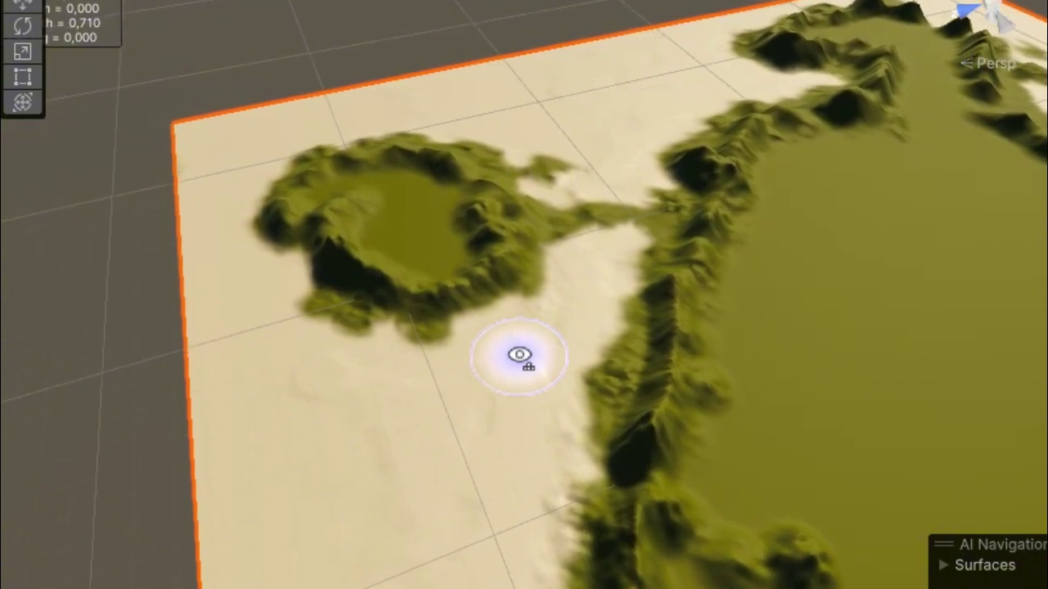
pyautogui.moveTo(520, 355)
pyautogui.keyDown('alt'); pyautogui.mouseDown()
pyautogui.moveTo(603, 328)
pyautogui.moveTo(622, 302)
pyautogui.mouseUp(); pyautogui.keyUp('alt')
pyautogui.scroll(3, 591, 289)
pyautogui.scroll(3, 688, 295)
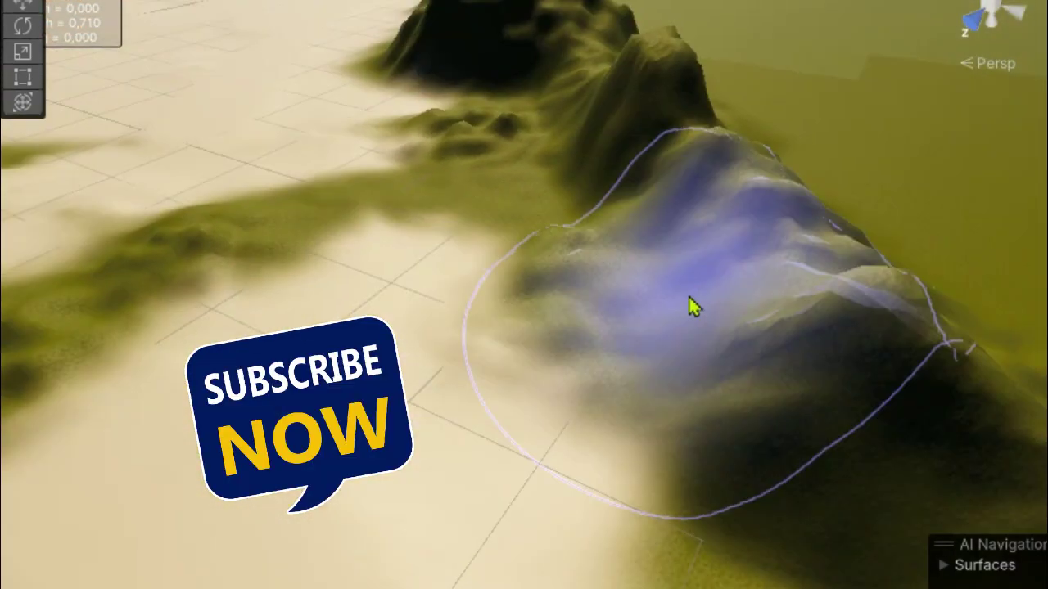
pyautogui.moveTo(688, 298)
pyautogui.keyDown('alt'); pyautogui.mouseDown()
pyautogui.moveTo(523, 268)
pyautogui.moveTo(585, 280)
pyautogui.mouseUp(); pyautogui.keyUp('alt')
# Step: Orbit and zoom to look down on the grassy ground at the jagged ridge's foot
pyautogui.moveTo(584, 281)
pyautogui.mouseDown(button='middle')
pyautogui.moveTo(551, 241)
pyautogui.moveTo(568, 243)
pyautogui.mouseUp(button='middle')
pyautogui.keyDown('alt'); pyautogui.moveTo(568, 243); pyautogui.dragTo(692, 281); pyautogui.keyUp('alt')
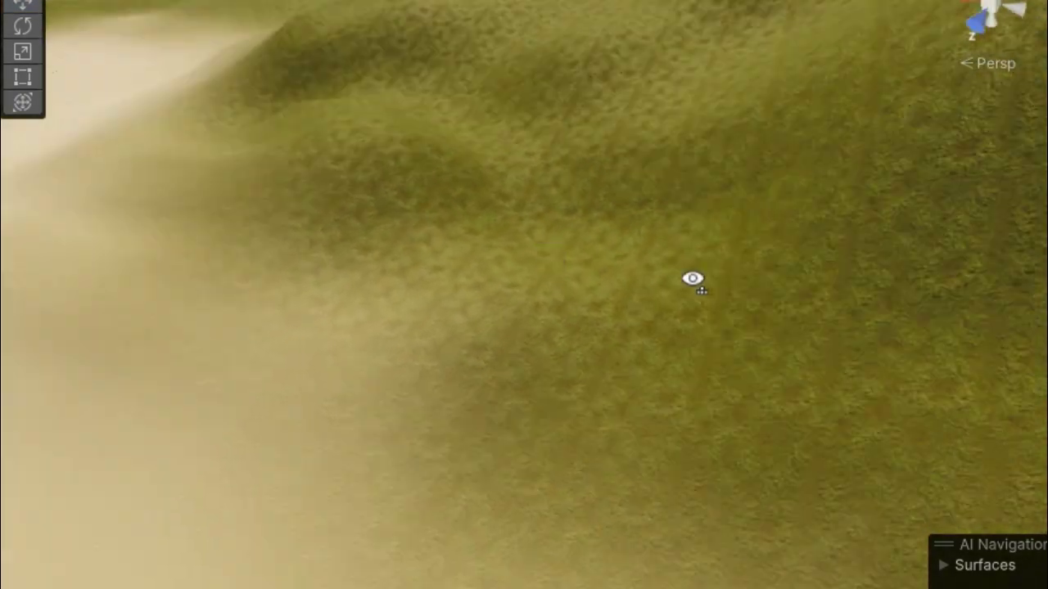
pyautogui.scroll(3, 504, 327)
pyautogui.moveTo(505, 327); pyautogui.dragTo(580, 315, button='middle')
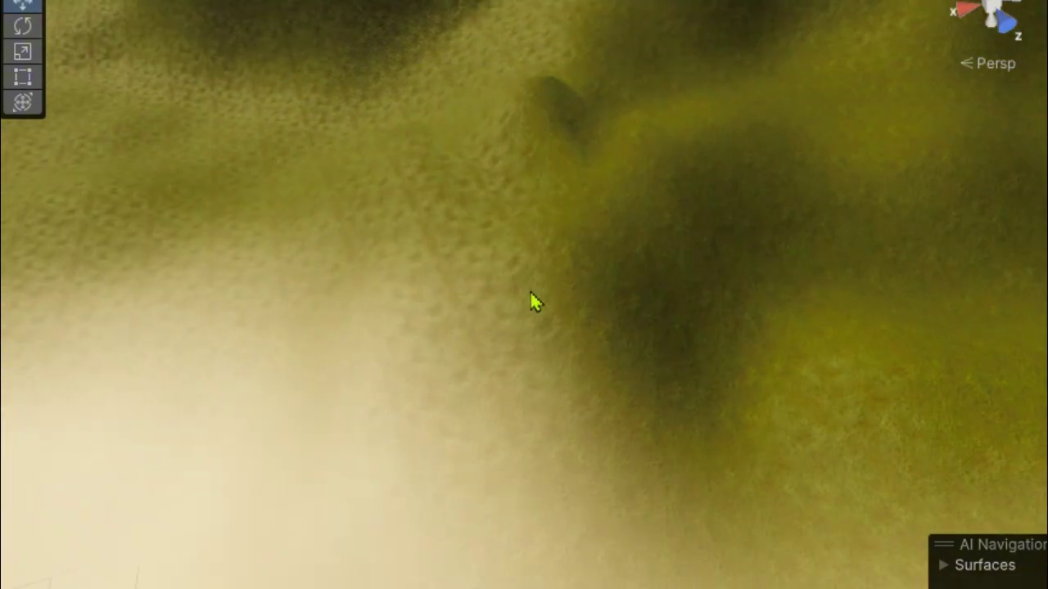
pyautogui.keyDown('alt'); pyautogui.moveTo(533, 299); pyautogui.dragTo(644, 273); pyautogui.keyUp('alt')
pyautogui.moveTo(644, 274)
pyautogui.mouseDown(button='middle')
pyautogui.moveTo(547, 279)
pyautogui.moveTo(647, 294)
pyautogui.mouseUp(button='middle')
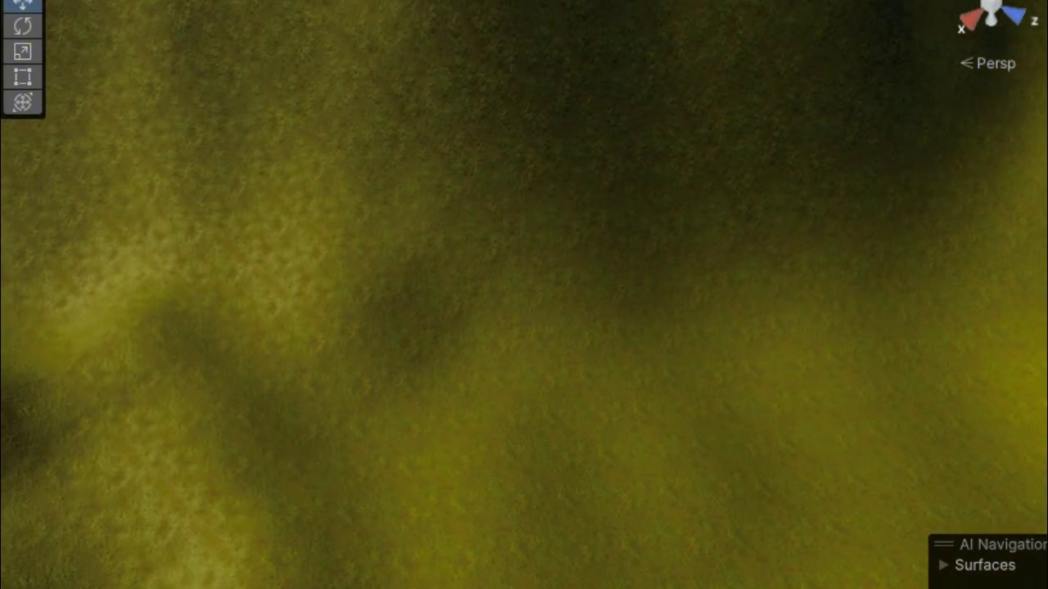
pyautogui.scroll(-5, 449, 66)
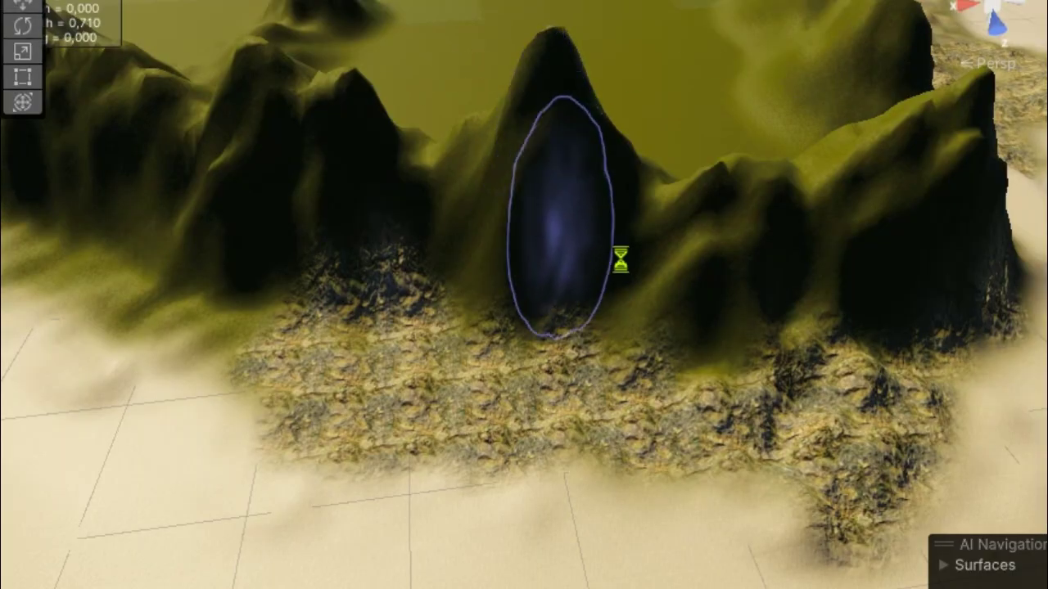
# Step: Paint rock across the dark mountain slope and the olive slope beside the sand
pyautogui.moveTo(620, 262)
pyautogui.mouseDown(button='middle')
pyautogui.moveTo(883, 268)
pyautogui.moveTo(761, 280)
pyautogui.mouseUp(button='middle')
pyautogui.scroll(4, 603, 425)
pyautogui.scroll(2, 589, 414)
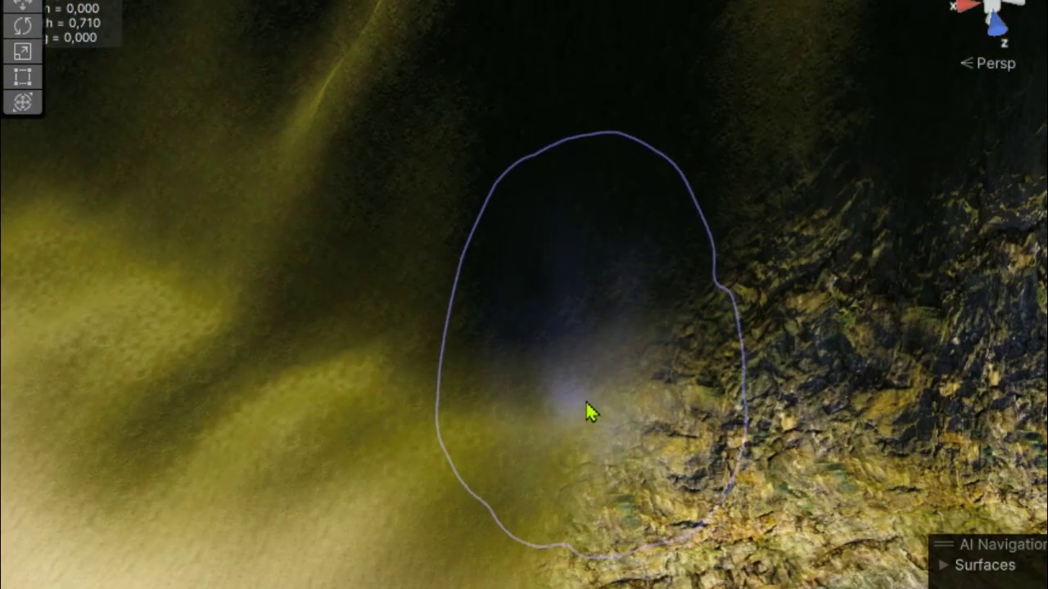
pyautogui.scroll(2, 578, 403)
pyautogui.moveTo(582, 403); pyautogui.dragTo(471, 434)
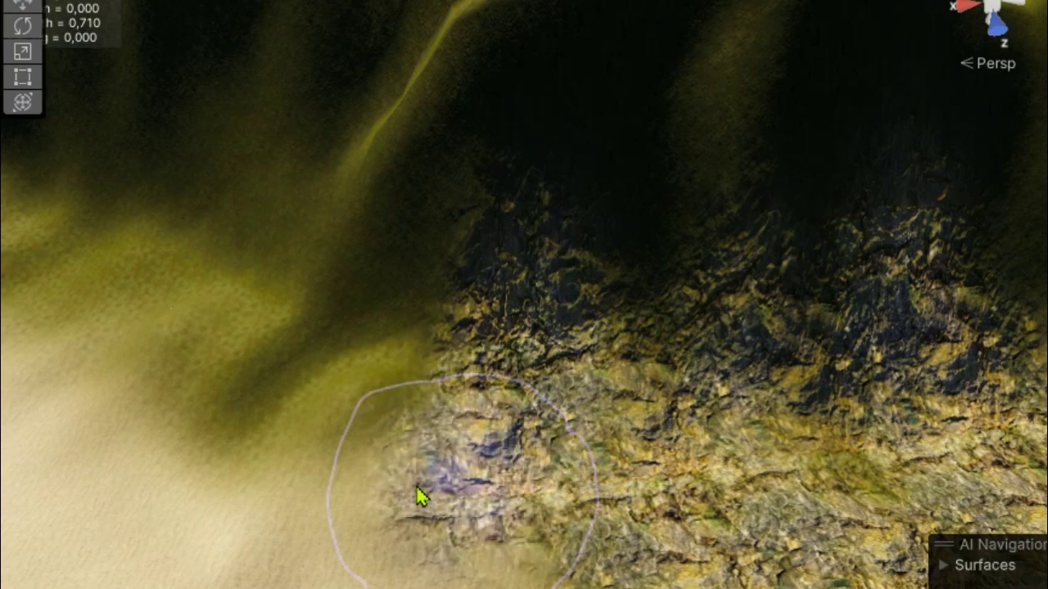
pyautogui.scroll(-3, 470, 434)
pyautogui.moveTo(368, 428); pyautogui.dragTo(345, 363)
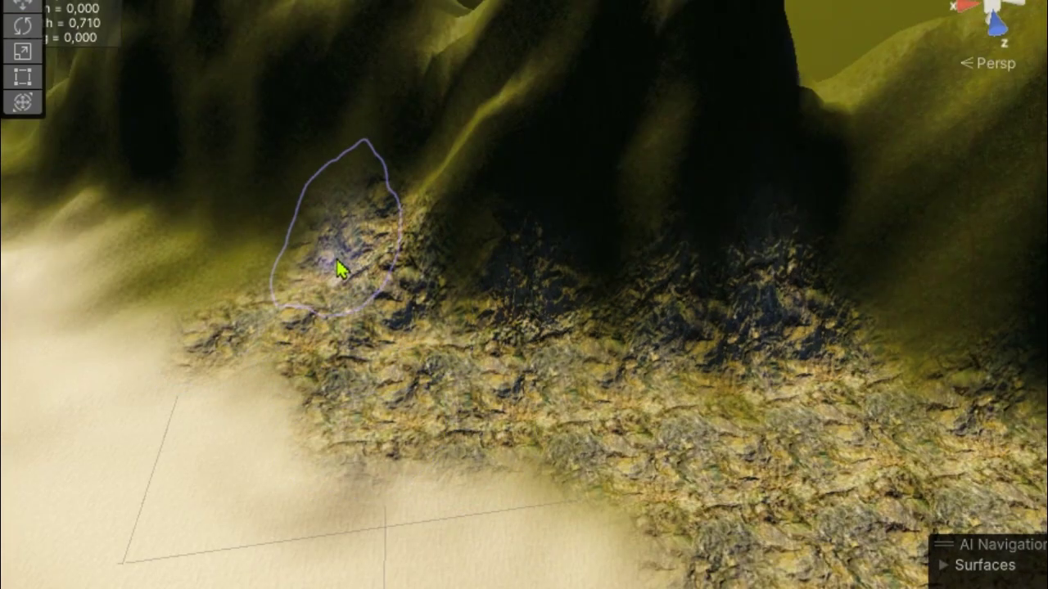
# Step: Paint more rock along the mountain base and extend it up the ridge
pyautogui.moveTo(444, 346); pyautogui.dragTo(526, 360, button='middle')
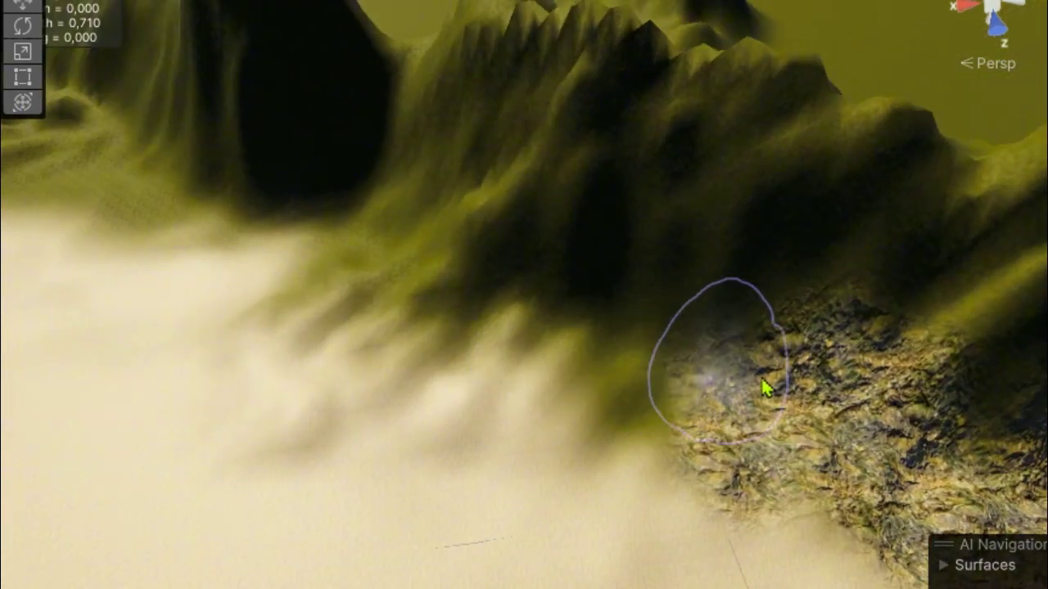
pyautogui.moveTo(763, 390)
pyautogui.mouseDown()
pyautogui.moveTo(661, 311)
pyautogui.moveTo(533, 276)
pyautogui.moveTo(575, 398)
pyautogui.moveTo(646, 442)
pyautogui.mouseUp()
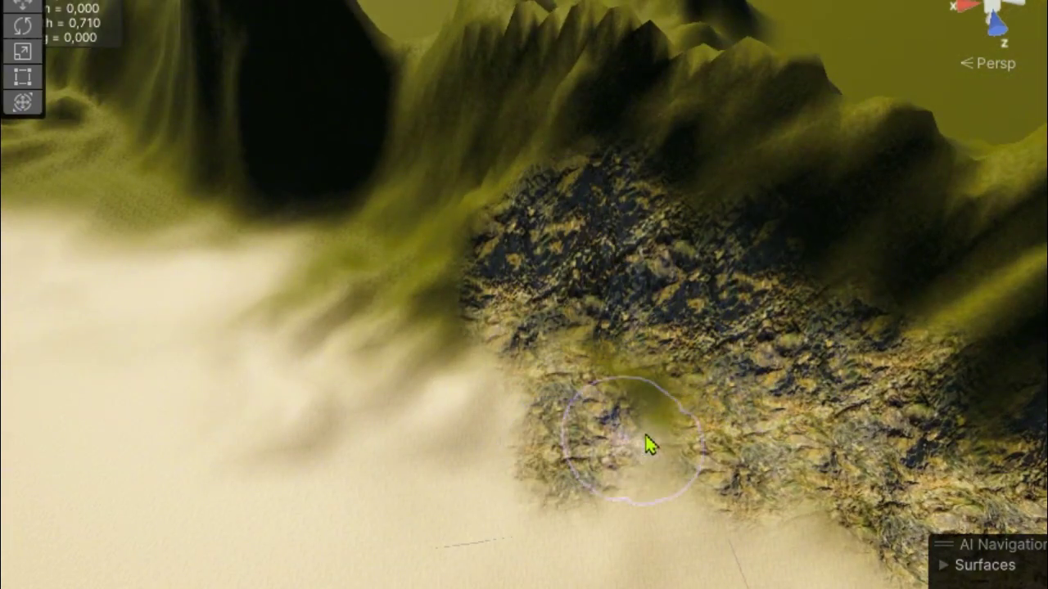
pyautogui.scroll(3, 791, 461)
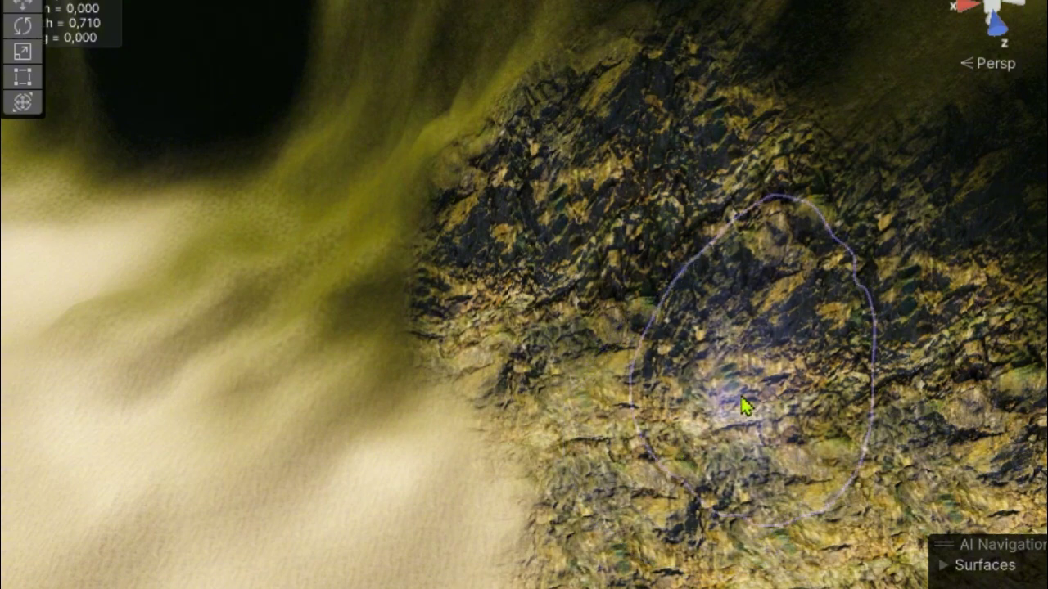
pyautogui.scroll(3, 744, 404)
pyautogui.moveTo(581, 406)
pyautogui.mouseDown()
pyautogui.moveTo(728, 222)
pyautogui.moveTo(695, 262)
pyautogui.moveTo(711, 300)
pyautogui.moveTo(573, 402)
pyautogui.moveTo(572, 297)
pyautogui.moveTo(795, 375)
pyautogui.moveTo(524, 295)
pyautogui.moveTo(591, 405)
pyautogui.moveTo(987, 351)
pyautogui.moveTo(553, 381)
pyautogui.moveTo(755, 367)
pyautogui.moveTo(750, 229)
pyautogui.mouseUp()
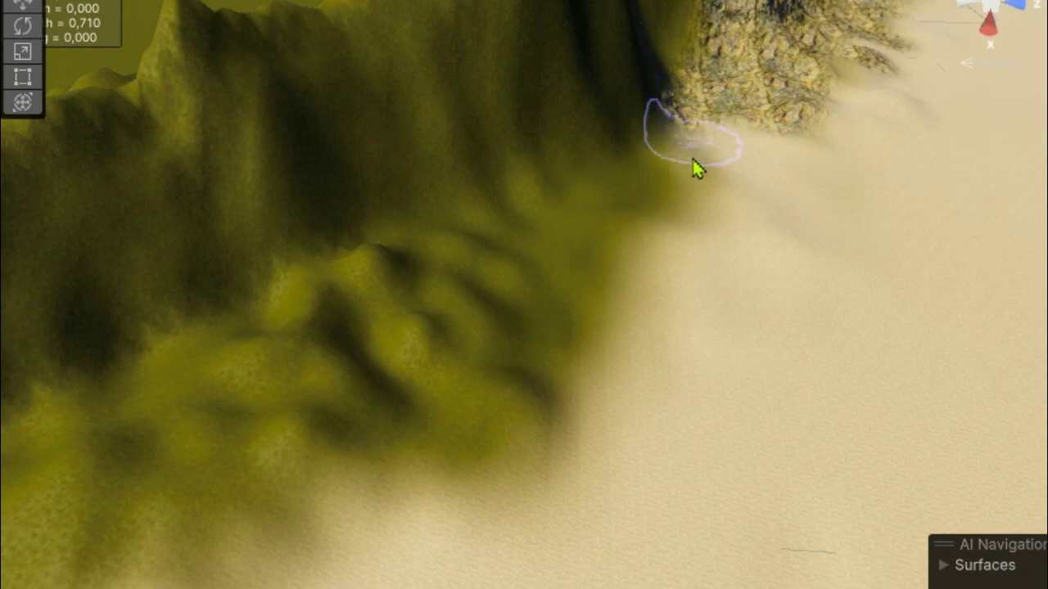
# Step: Paint rock outward from the rocky patch along the mountain foot down to the sand edge
pyautogui.moveTo(667, 194)
pyautogui.mouseDown()
pyautogui.moveTo(565, 349)
pyautogui.moveTo(511, 313)
pyautogui.mouseUp()
pyautogui.moveTo(343, 281)
pyautogui.mouseDown()
pyautogui.moveTo(287, 435)
pyautogui.moveTo(447, 420)
pyautogui.moveTo(523, 446)
pyautogui.moveTo(499, 338)
pyautogui.mouseUp()
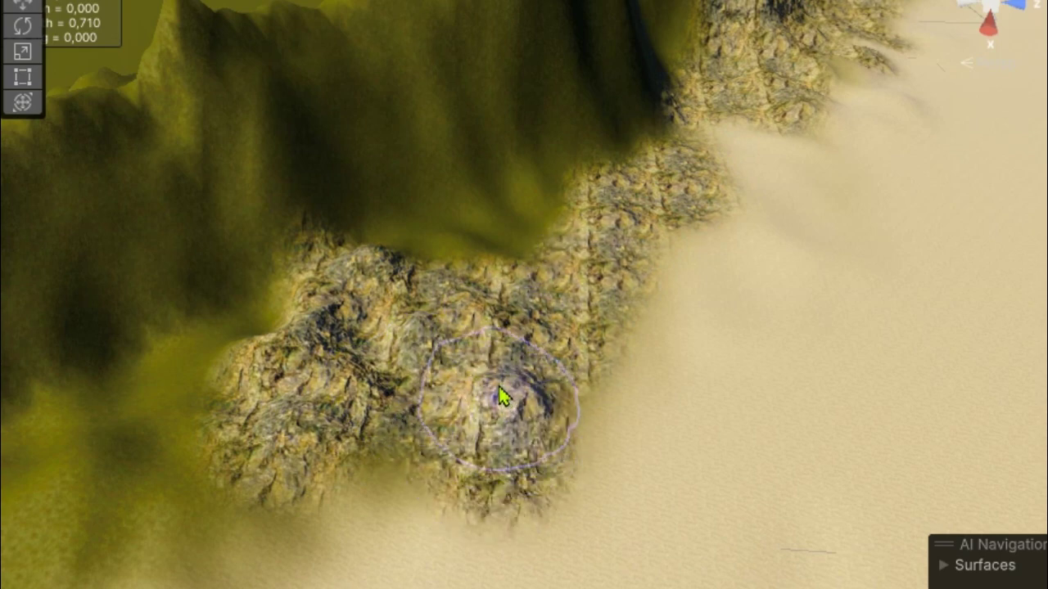
pyautogui.scroll(-2, 501, 396)
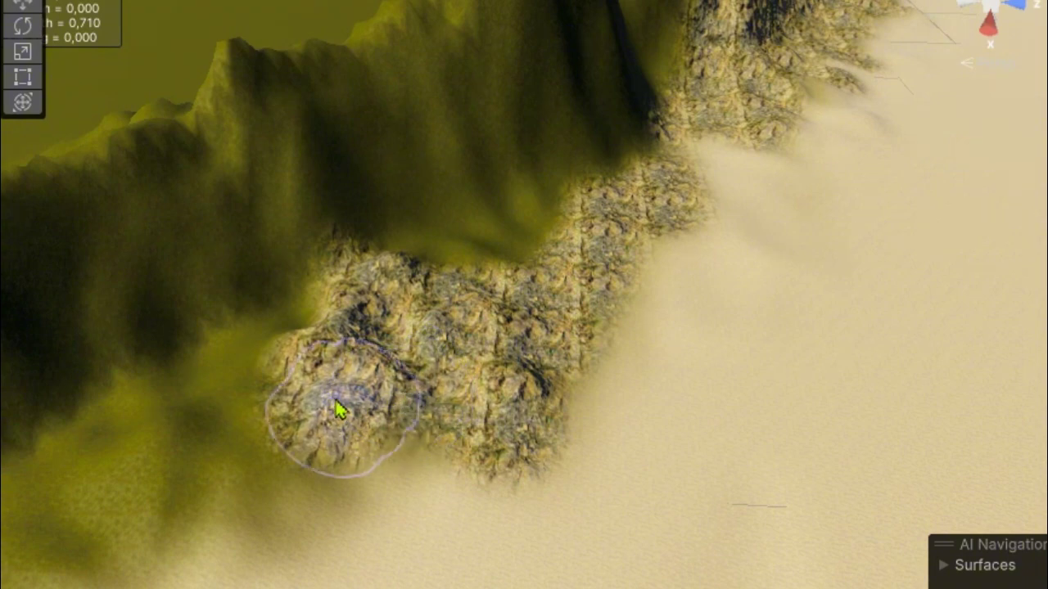
pyautogui.moveTo(336, 404); pyautogui.dragTo(273, 484)
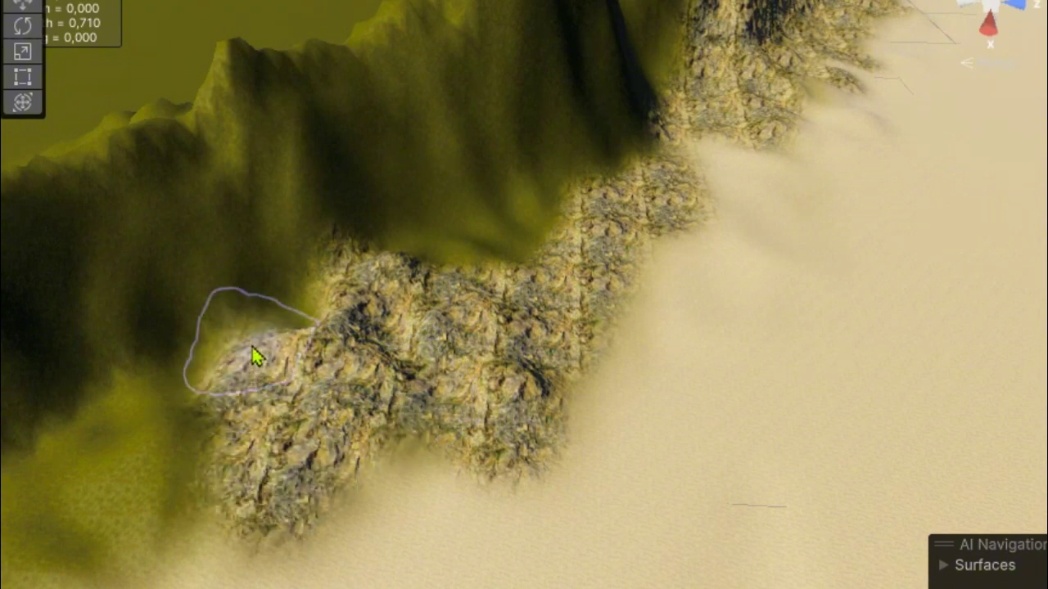
pyautogui.moveTo(325, 386); pyautogui.dragTo(573, 278, button='middle')
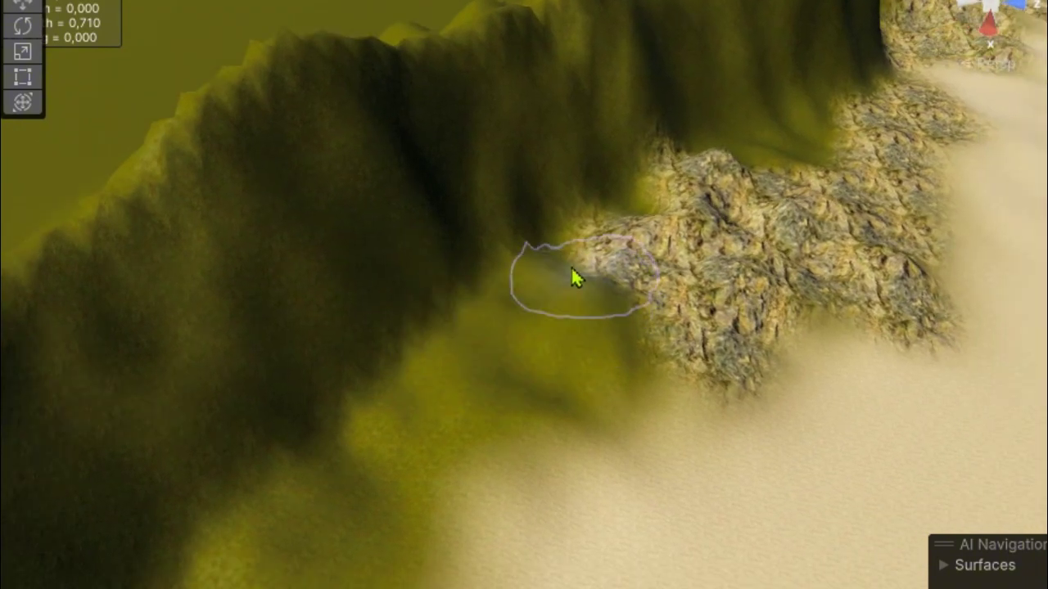
pyautogui.moveTo(571, 303)
pyautogui.mouseDown()
pyautogui.moveTo(443, 442)
pyautogui.moveTo(425, 417)
pyautogui.mouseUp()
# Step: Cover the remaining grass at the rocky patch's edges, including its left side, with rock
pyautogui.scroll(-3, 676, 331)
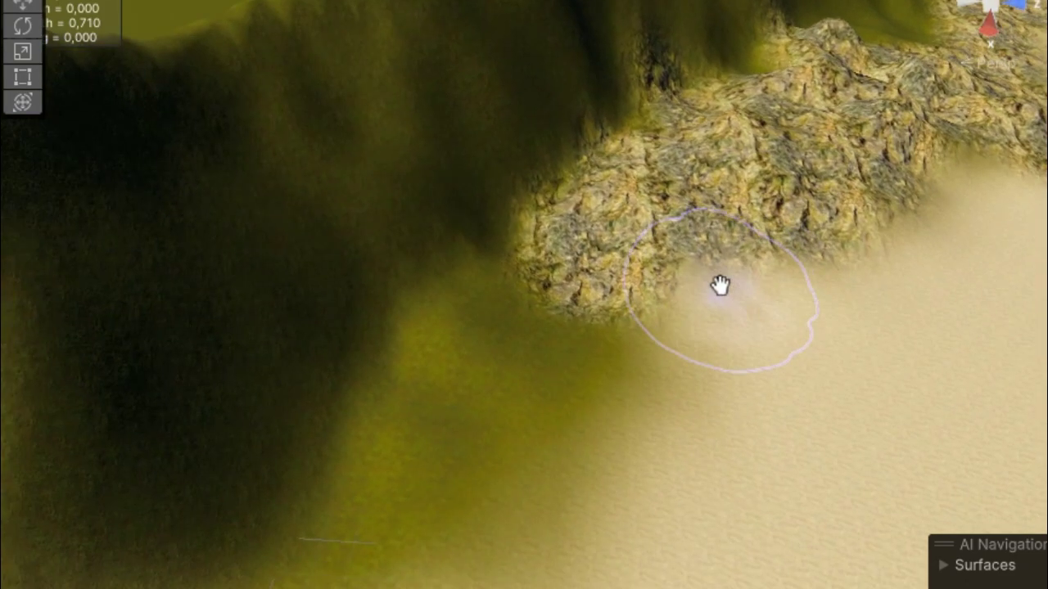
pyautogui.scroll(3, 601, 317)
pyautogui.scroll(3, 597, 295)
pyautogui.scroll(-3, 594, 281)
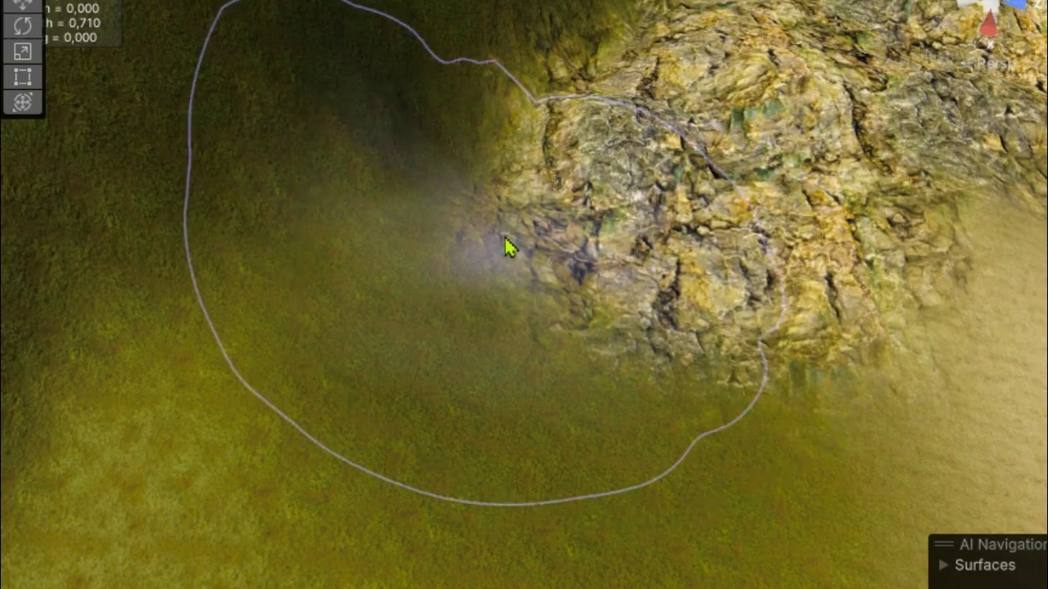
pyautogui.moveTo(507, 245); pyautogui.dragTo(526, 264)
pyautogui.scroll(2, 695, 381)
pyautogui.scroll(2, 669, 342)
pyautogui.scroll(-2, 673, 348)
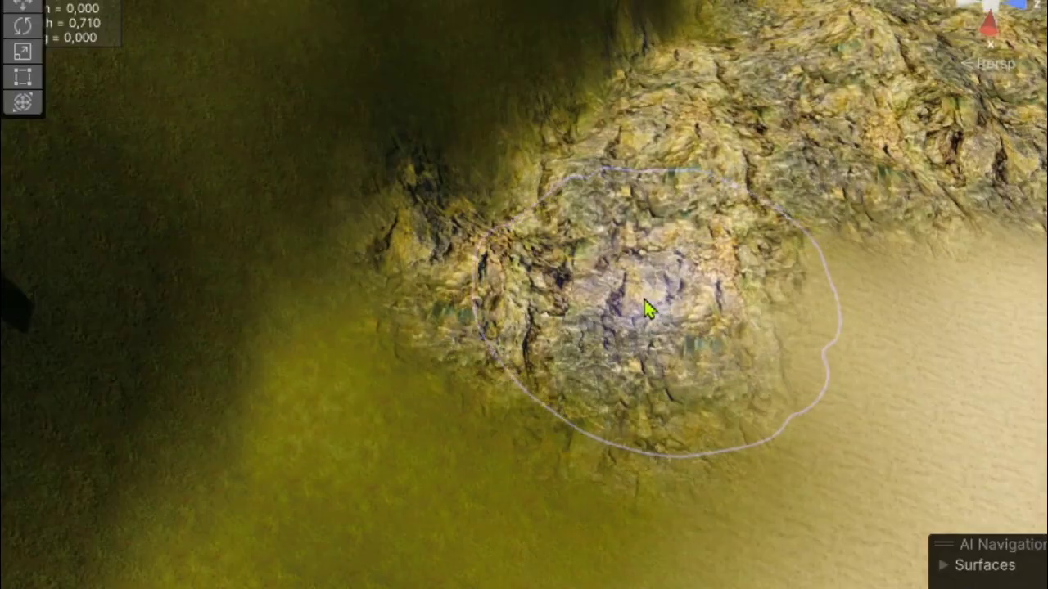
pyautogui.moveTo(437, 362); pyautogui.dragTo(451, 382)
pyautogui.scroll(2, 594, 442)
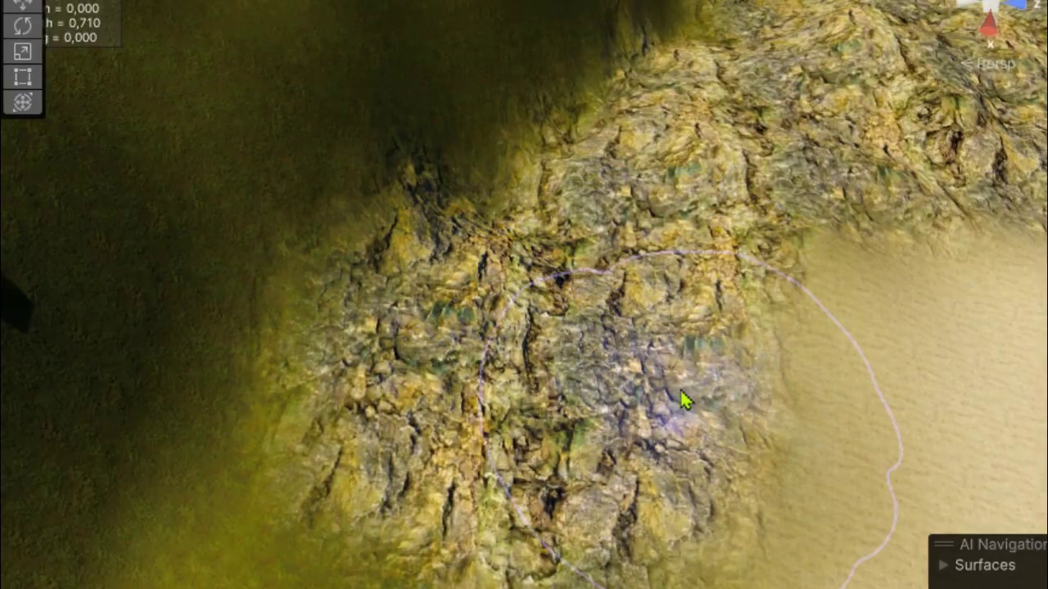
pyautogui.scroll(3, 685, 400)
pyautogui.scroll(-3, 713, 311)
pyautogui.scroll(-2, 693, 349)
# Step: Paint rock over the grass below and left of the rocky patch
pyautogui.moveTo(653, 317)
pyautogui.mouseDown()
pyautogui.moveTo(549, 364)
pyautogui.moveTo(557, 342)
pyautogui.mouseUp()
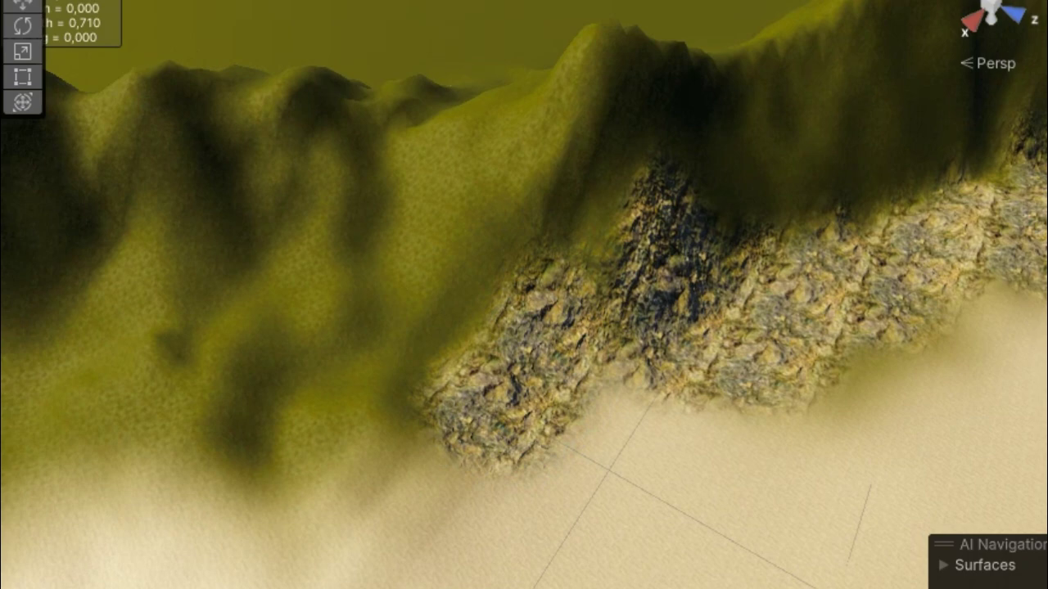
pyautogui.moveTo(438, 378); pyautogui.dragTo(359, 315)
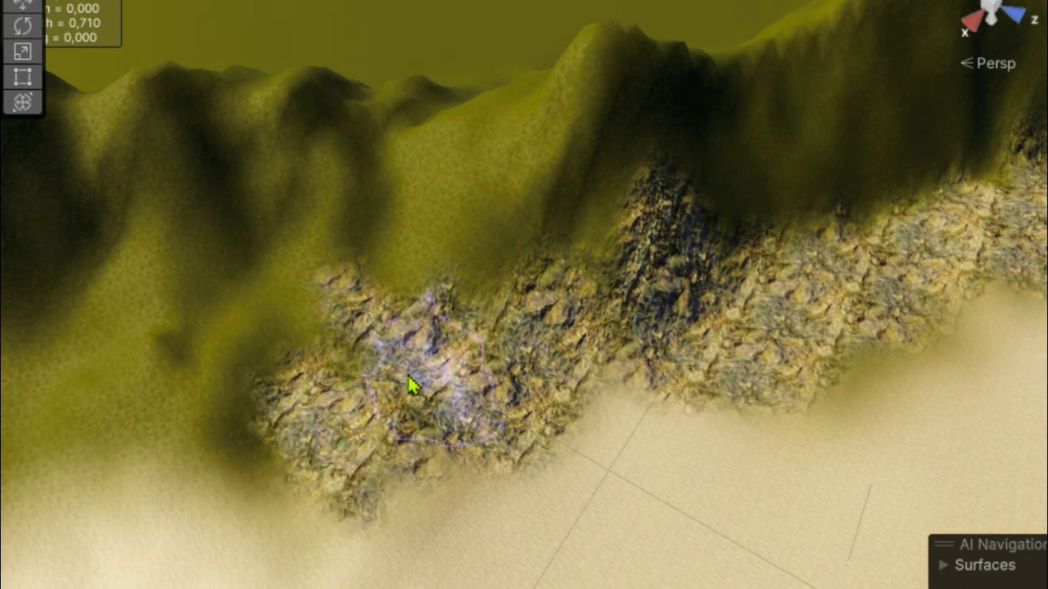
pyautogui.moveTo(342, 398); pyautogui.dragTo(355, 398)
pyautogui.scroll(3, 753, 315)
pyautogui.scroll(2, 790, 297)
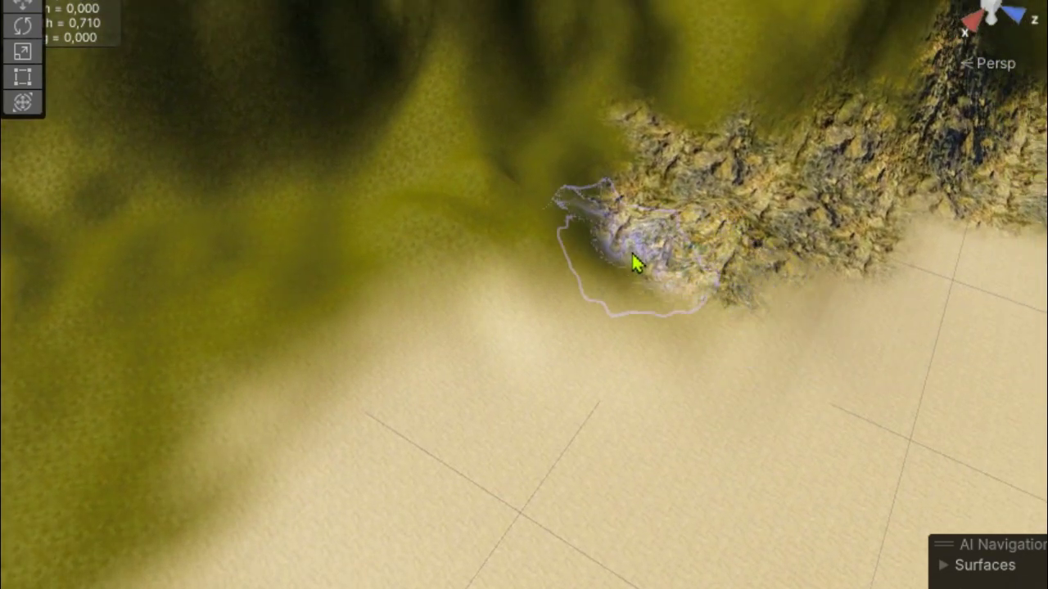
# Step: Paint rock along the sand-grass border, up toward the ridge and into the remaining gap
pyautogui.moveTo(544, 267)
pyautogui.mouseDown()
pyautogui.moveTo(573, 217)
pyautogui.moveTo(635, 185)
pyautogui.mouseUp()
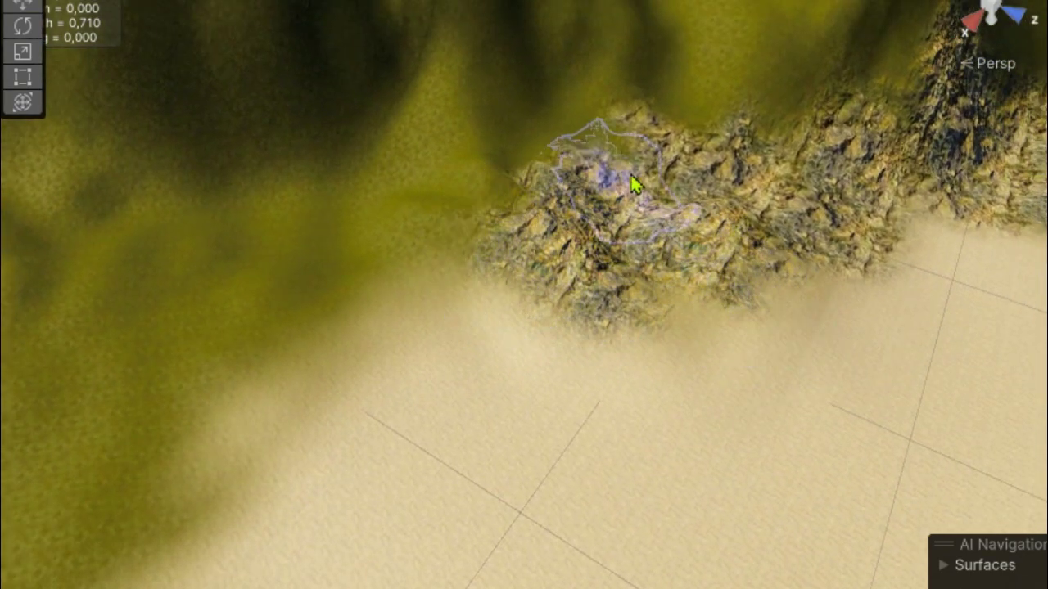
pyautogui.moveTo(463, 178)
pyautogui.mouseDown()
pyautogui.moveTo(486, 199)
pyautogui.moveTo(432, 241)
pyautogui.mouseUp()
pyautogui.moveTo(383, 270); pyautogui.dragTo(530, 179)
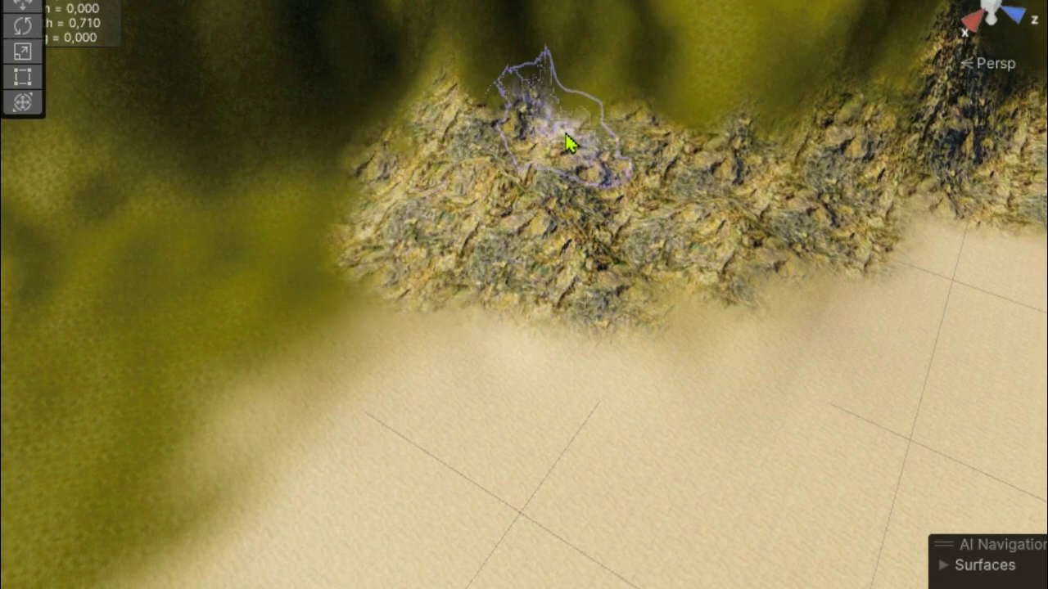
pyautogui.moveTo(567, 209)
pyautogui.mouseDown()
pyautogui.moveTo(336, 304)
pyautogui.moveTo(284, 178)
pyautogui.mouseUp()
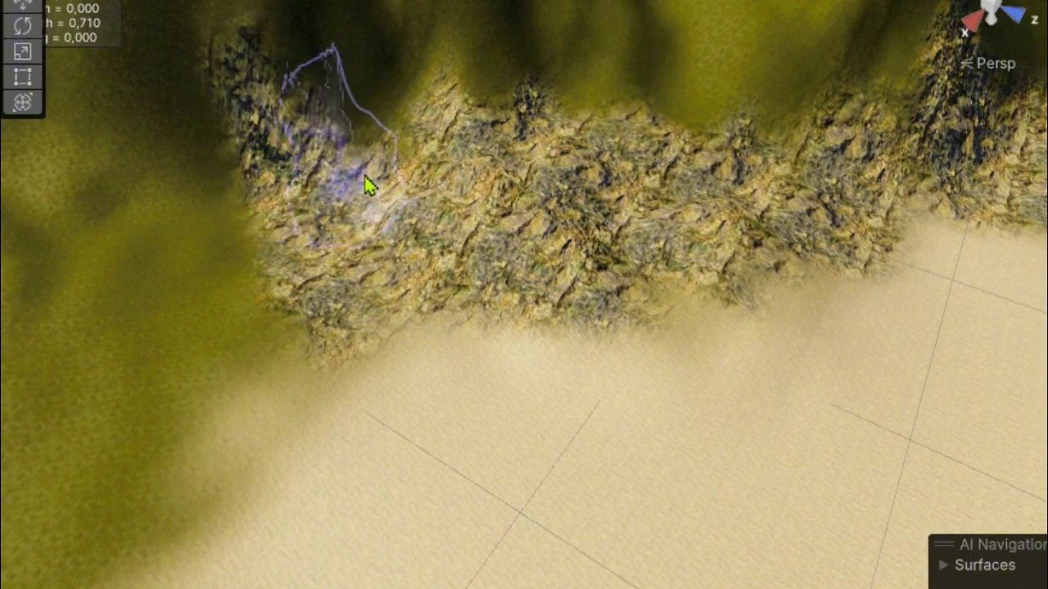
pyautogui.moveTo(229, 304)
pyautogui.mouseDown()
pyautogui.moveTo(175, 293)
pyautogui.moveTo(110, 425)
pyautogui.moveTo(234, 351)
pyautogui.moveTo(158, 439)
pyautogui.mouseUp()
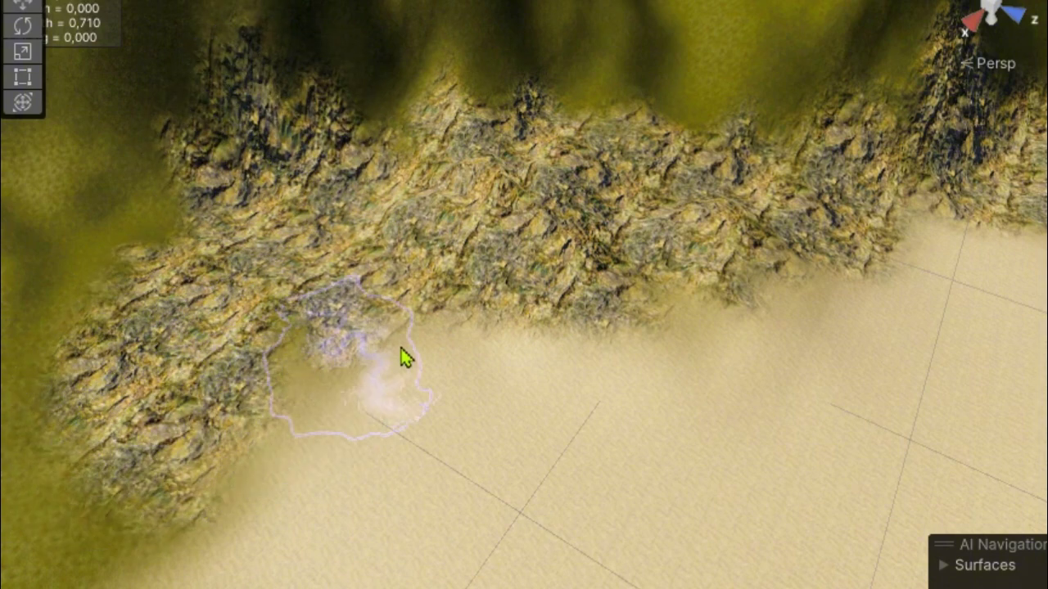
# Step: Paint rock over the grass at the base of another hillside farther right
pyautogui.moveTo(402, 355); pyautogui.dragTo(1002, 270, button='middle')
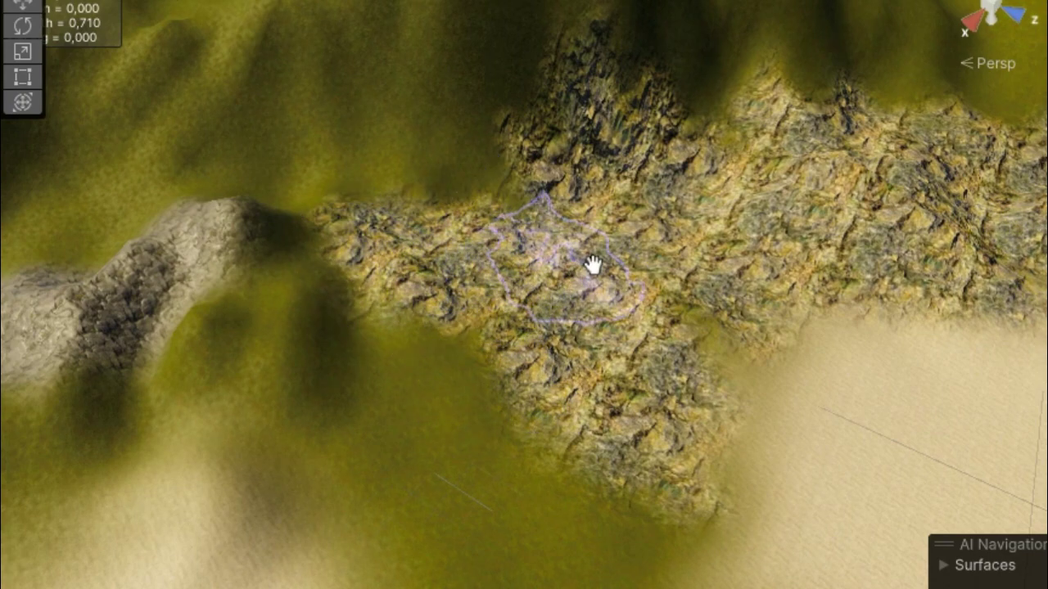
pyautogui.moveTo(592, 264)
pyautogui.mouseDown(button='middle')
pyautogui.moveTo(661, 284)
pyautogui.moveTo(650, 286)
pyautogui.mouseUp(button='middle')
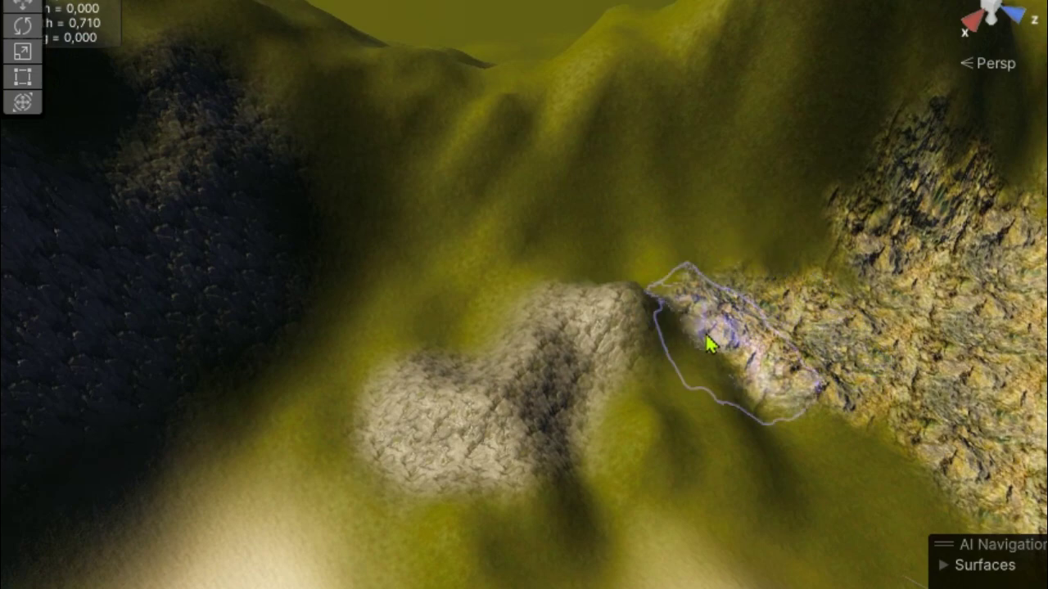
pyautogui.moveTo(671, 325)
pyautogui.mouseDown()
pyautogui.moveTo(825, 542)
pyautogui.moveTo(825, 437)
pyautogui.moveTo(923, 498)
pyautogui.moveTo(795, 396)
pyautogui.mouseUp()
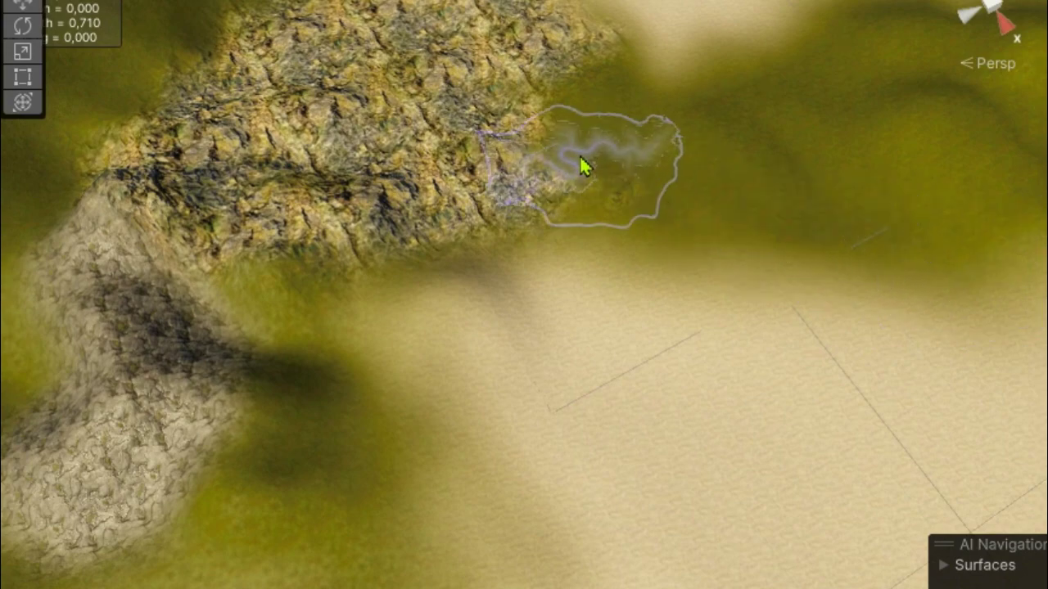
pyautogui.moveTo(584, 169)
pyautogui.mouseDown()
pyautogui.moveTo(596, 103)
pyautogui.moveTo(713, 210)
pyautogui.moveTo(635, 205)
pyautogui.moveTo(744, 182)
pyautogui.moveTo(825, 218)
pyautogui.mouseUp()
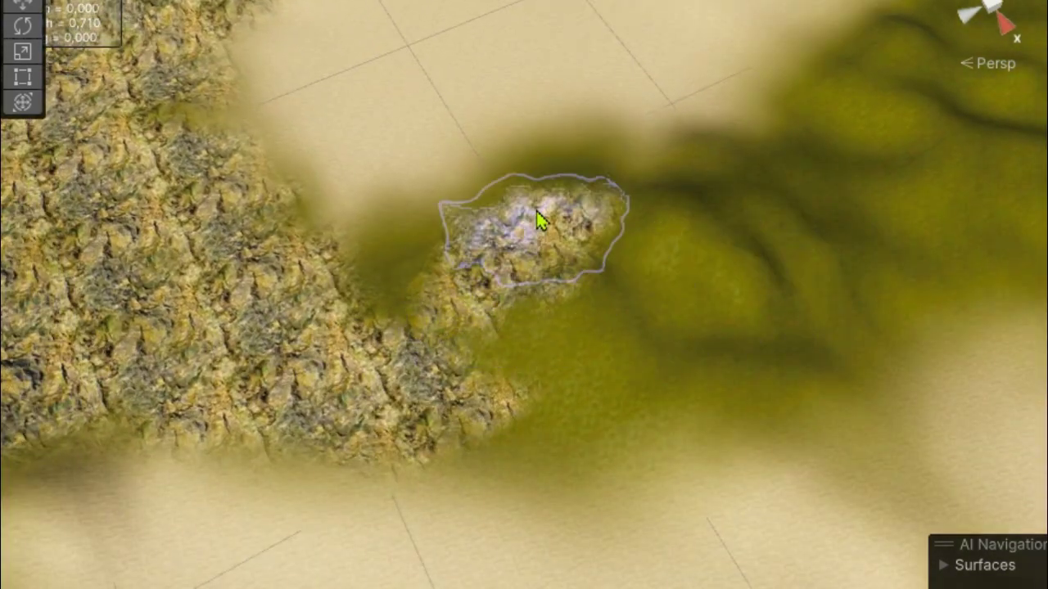
# Step: Paint rock along the grassy spur at the mountain foot, plus a small separate patch
pyautogui.moveTo(536, 212)
pyautogui.mouseDown()
pyautogui.moveTo(426, 322)
pyautogui.moveTo(483, 230)
pyautogui.mouseUp()
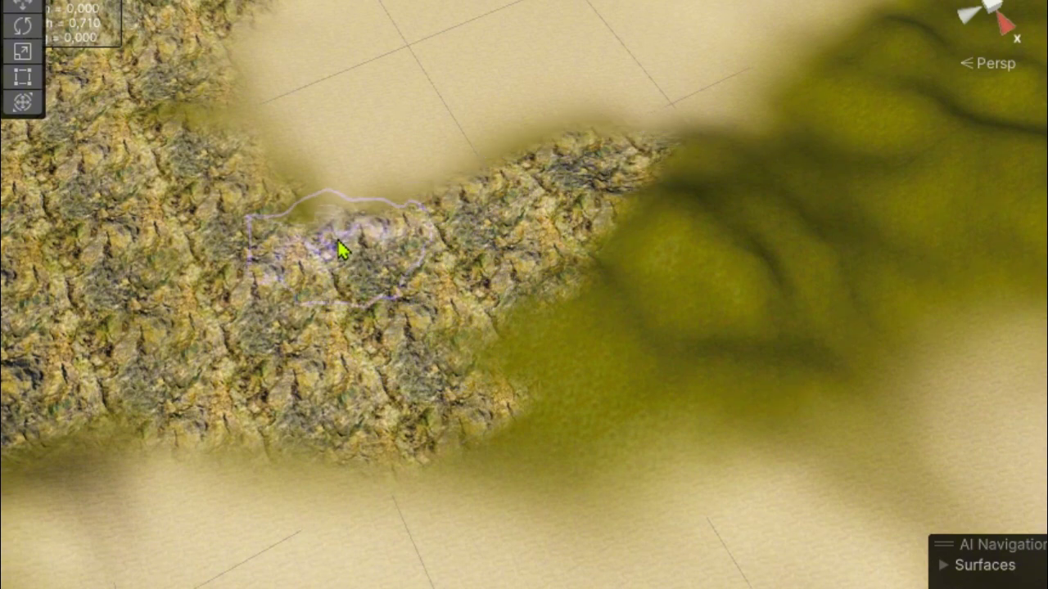
pyautogui.moveTo(324, 238)
pyautogui.mouseDown()
pyautogui.moveTo(611, 369)
pyautogui.moveTo(514, 450)
pyautogui.moveTo(545, 363)
pyautogui.moveTo(937, 363)
pyautogui.moveTo(699, 311)
pyautogui.moveTo(699, 262)
pyautogui.moveTo(834, 303)
pyautogui.mouseUp()
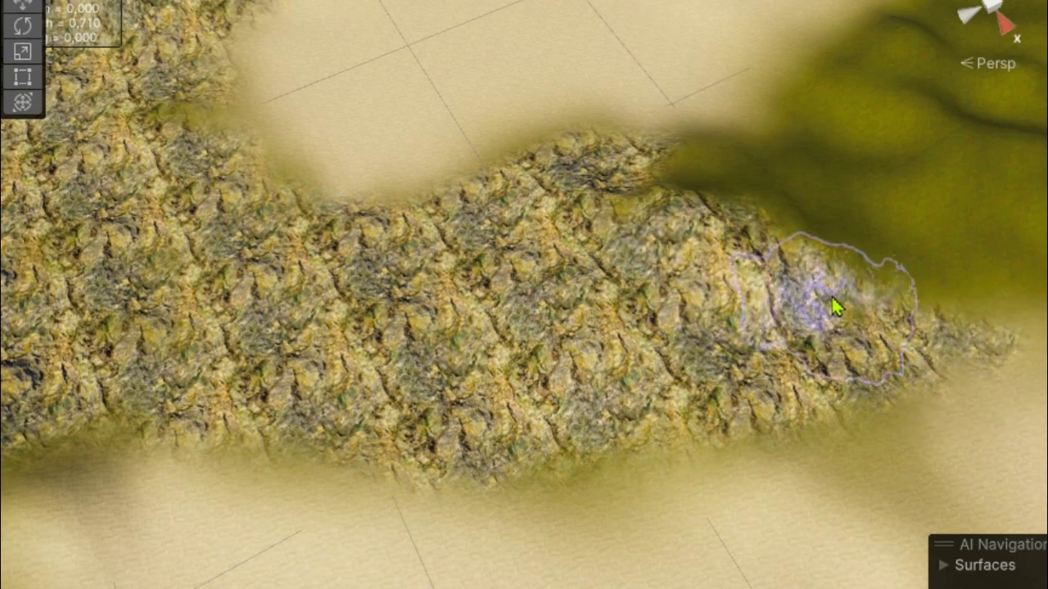
pyautogui.moveTo(834, 304)
pyautogui.mouseDown(button='middle')
pyautogui.moveTo(720, 342)
pyautogui.moveTo(733, 326)
pyautogui.mouseUp(button='middle')
pyautogui.scroll(-3, 816, 296)
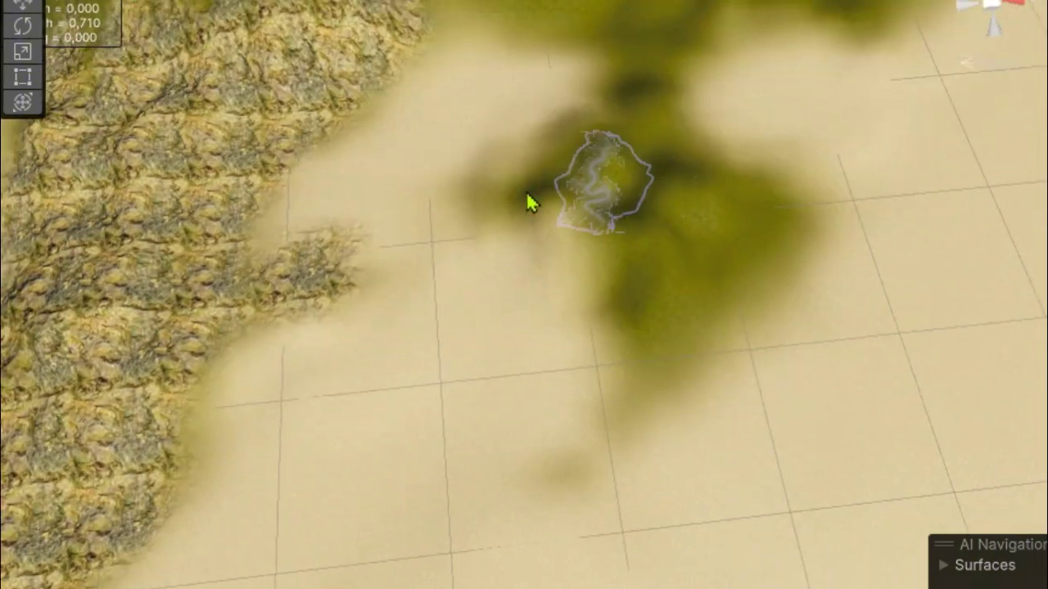
pyautogui.moveTo(527, 197)
pyautogui.mouseDown()
pyautogui.moveTo(591, 187)
pyautogui.moveTo(663, 277)
pyautogui.mouseUp()
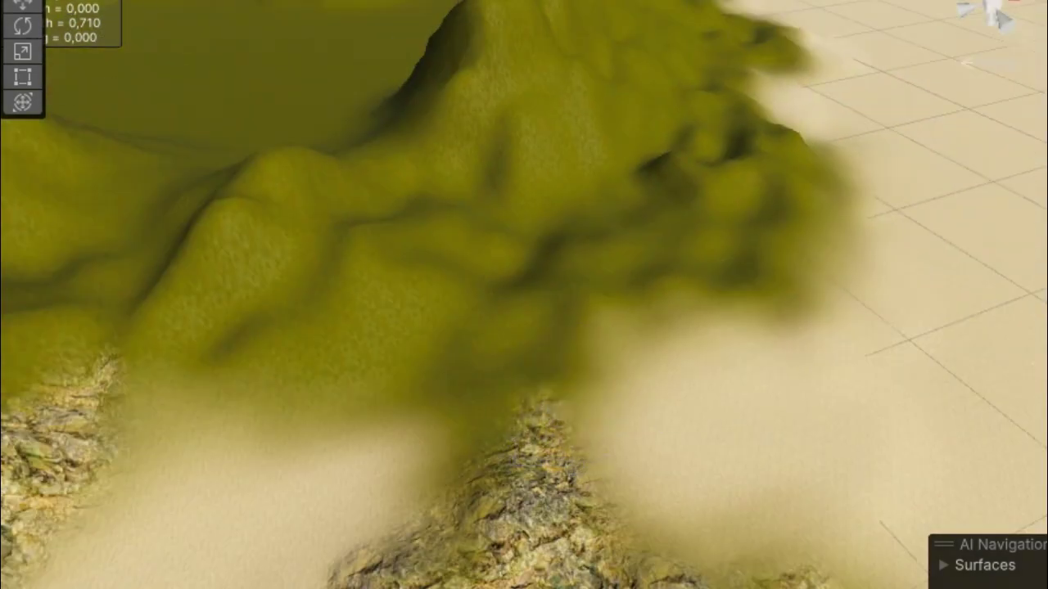
# Step: Paint a wide rock band along the mountain's lower edge over the green area
pyautogui.moveTo(458, 327)
pyautogui.mouseDown()
pyautogui.moveTo(309, 383)
pyautogui.moveTo(519, 363)
pyautogui.mouseUp()
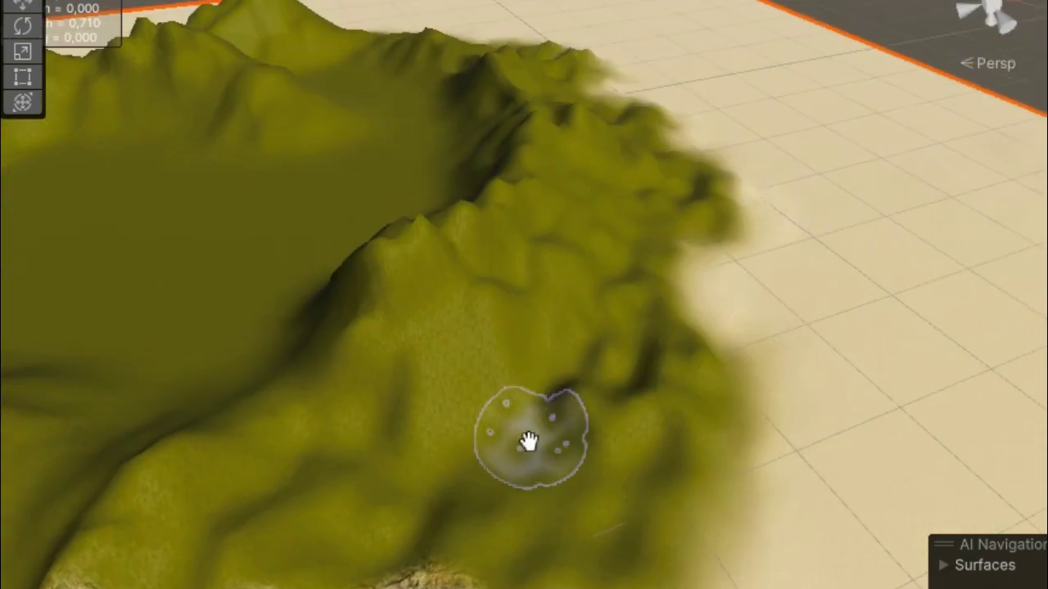
pyautogui.moveTo(527, 442); pyautogui.dragTo(505, 427, button='middle')
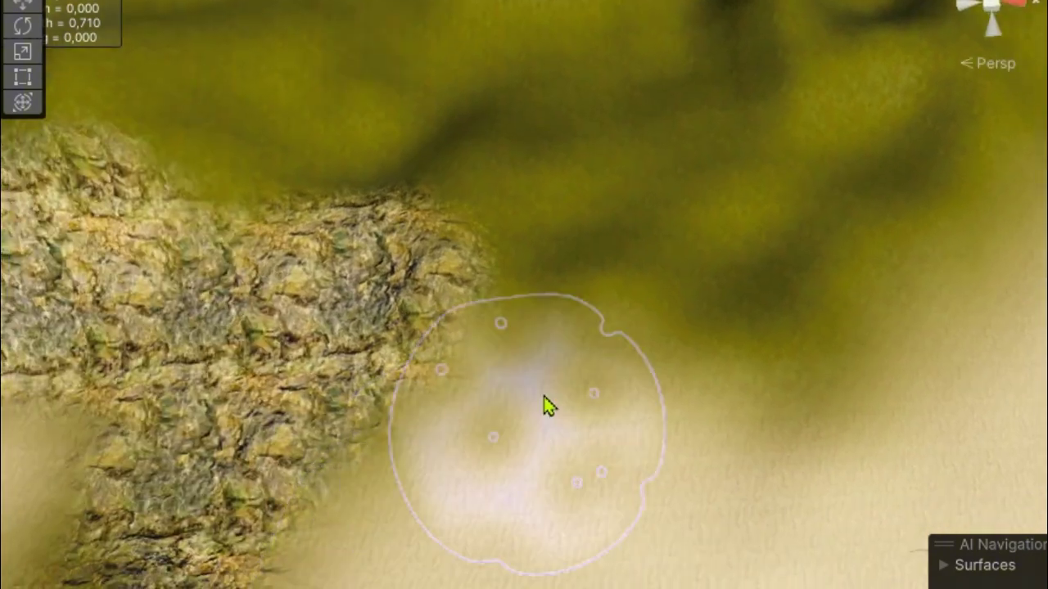
pyautogui.moveTo(542, 402)
pyautogui.mouseDown()
pyautogui.moveTo(478, 274)
pyautogui.moveTo(315, 185)
pyautogui.moveTo(662, 246)
pyautogui.mouseUp()
pyautogui.moveTo(652, 264); pyautogui.dragTo(447, 251, button='right')
pyautogui.moveTo(448, 250)
pyautogui.mouseDown()
pyautogui.moveTo(412, 237)
pyautogui.moveTo(728, 319)
pyautogui.moveTo(940, 206)
pyautogui.mouseUp()
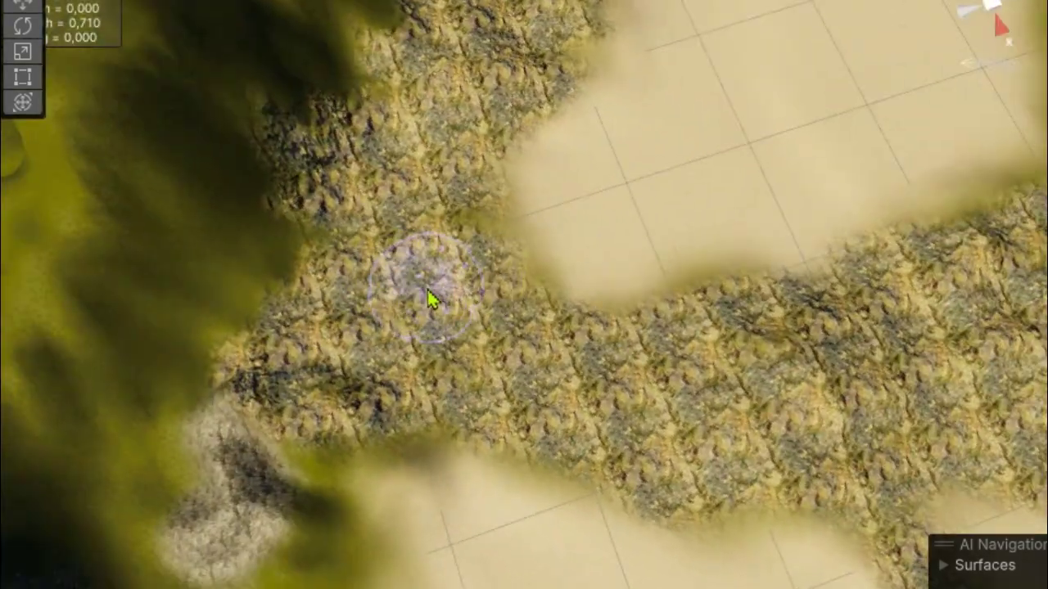
pyautogui.moveTo(761, 194)
pyautogui.mouseDown()
pyautogui.moveTo(643, 215)
pyautogui.moveTo(754, 214)
pyautogui.moveTo(501, 319)
pyautogui.mouseUp()
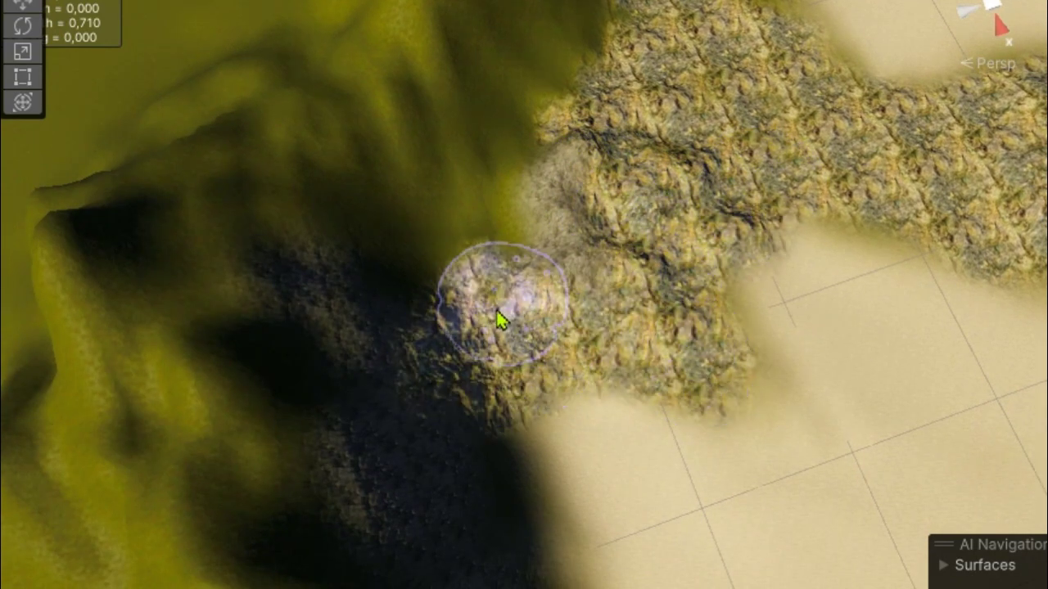
# Step: Cover the shaded green mountain base with rock, checking it from a side-on view
pyautogui.moveTo(776, 253)
pyautogui.keyDown('alt'); pyautogui.mouseDown()
pyautogui.moveTo(577, 295)
pyautogui.moveTo(616, 231)
pyautogui.mouseUp(); pyautogui.keyUp('alt')
pyautogui.moveTo(734, 181)
pyautogui.mouseDown()
pyautogui.moveTo(413, 169)
pyautogui.moveTo(480, 311)
pyautogui.moveTo(405, 367)
pyautogui.moveTo(435, 428)
pyautogui.moveTo(448, 534)
pyautogui.moveTo(620, 374)
pyautogui.moveTo(543, 303)
pyautogui.moveTo(631, 182)
pyautogui.mouseUp()
pyautogui.moveTo(634, 274)
pyautogui.mouseDown()
pyautogui.moveTo(573, 253)
pyautogui.moveTo(524, 182)
pyautogui.moveTo(433, 339)
pyautogui.moveTo(318, 303)
pyautogui.moveTo(405, 217)
pyautogui.moveTo(311, 201)
pyautogui.moveTo(401, 162)
pyautogui.mouseUp()
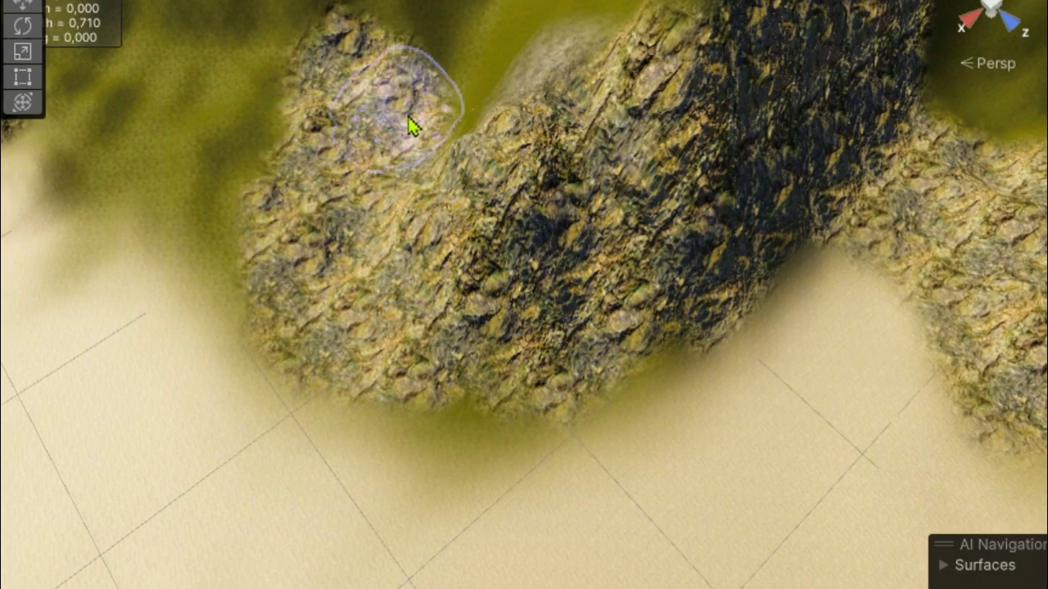
pyautogui.moveTo(412, 125)
pyautogui.mouseDown()
pyautogui.moveTo(458, 58)
pyautogui.moveTo(496, 133)
pyautogui.moveTo(460, 99)
pyautogui.moveTo(542, 98)
pyautogui.mouseUp()
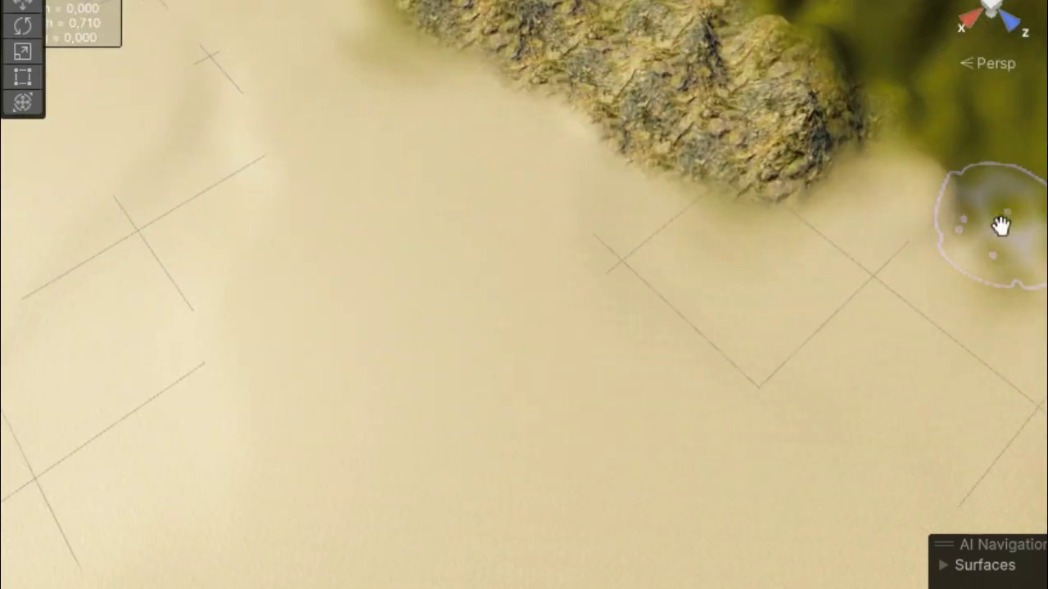
pyautogui.moveTo(541, 98); pyautogui.dragTo(748, 227, button='middle')
pyautogui.keyDown('alt'); pyautogui.moveTo(748, 227); pyautogui.dragTo(820, 193); pyautogui.keyUp('alt')
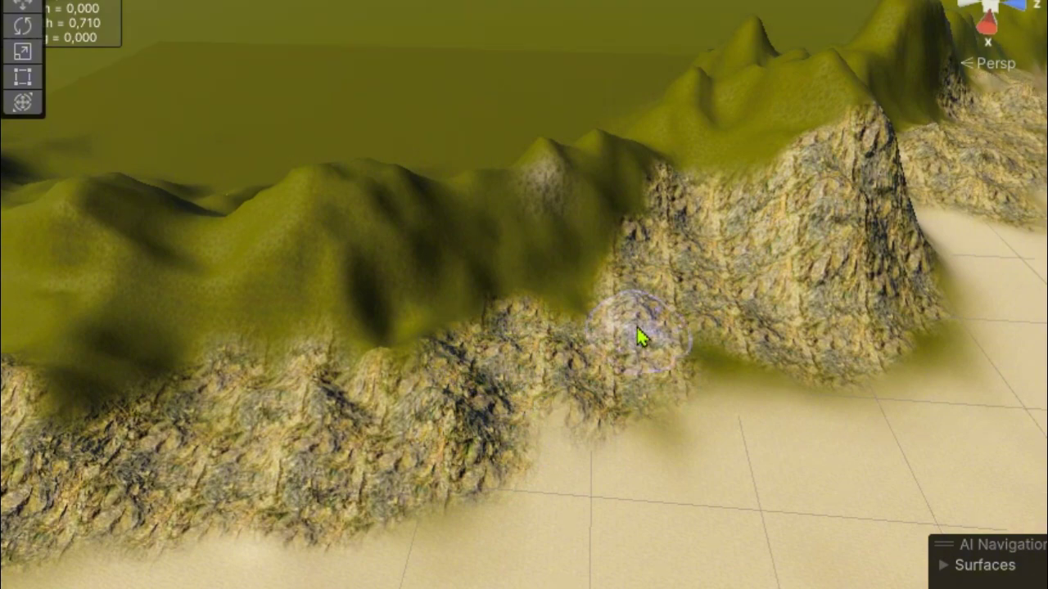
# Step: Paint rock onto the base of the green slope beside the sand
pyautogui.keyDown('alt'); pyautogui.moveTo(636, 327); pyautogui.dragTo(684, 335); pyautogui.keyUp('alt')
pyautogui.moveTo(1011, 373)
pyautogui.keyDown('alt'); pyautogui.mouseDown()
pyautogui.moveTo(687, 368)
pyautogui.moveTo(791, 363)
pyautogui.moveTo(748, 393)
pyautogui.mouseUp(); pyautogui.keyUp('alt')
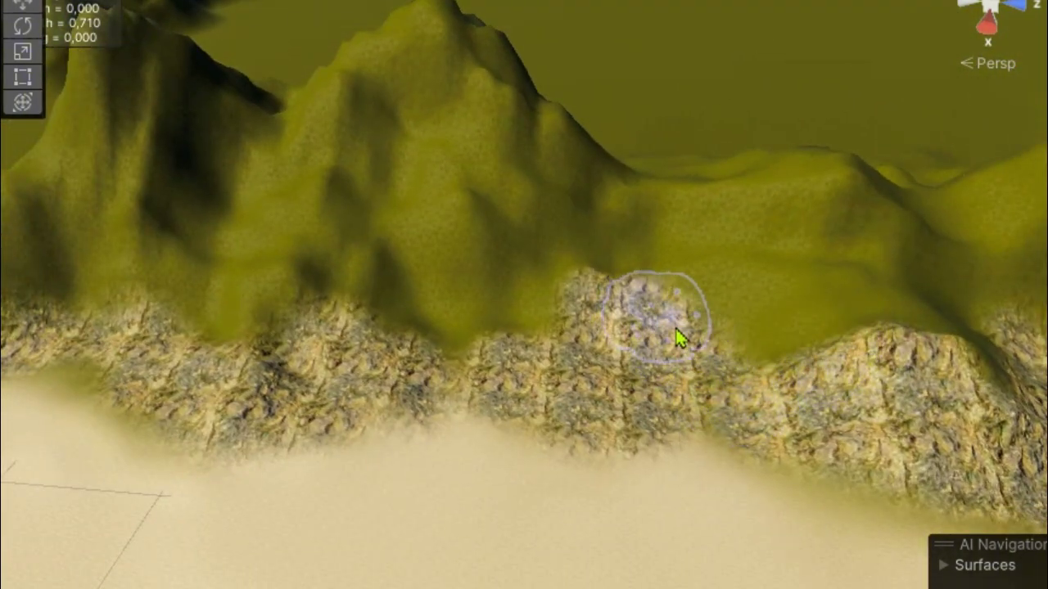
pyautogui.moveTo(678, 337); pyautogui.dragTo(842, 375)
pyautogui.keyDown('alt'); pyautogui.moveTo(661, 402); pyautogui.dragTo(572, 386); pyautogui.keyUp('alt')
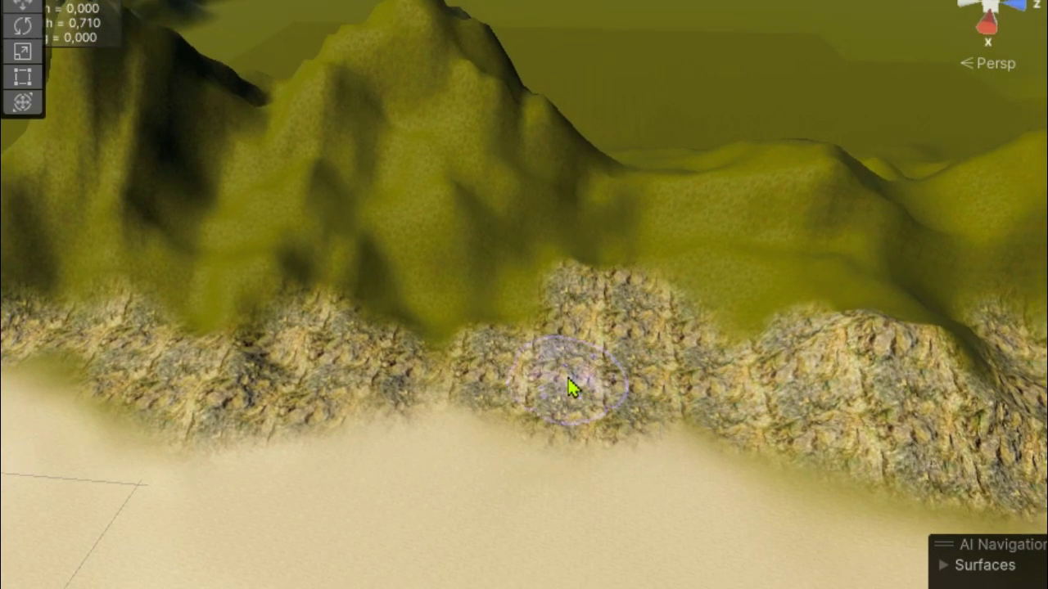
# Step: Paint rock around the rocky patch's upper-left, right and lower-left edges
pyautogui.moveTo(423, 378)
pyautogui.keyDown('alt'); pyautogui.mouseDown()
pyautogui.moveTo(496, 402)
pyautogui.moveTo(619, 414)
pyautogui.moveTo(685, 444)
pyautogui.mouseUp(); pyautogui.keyUp('alt')
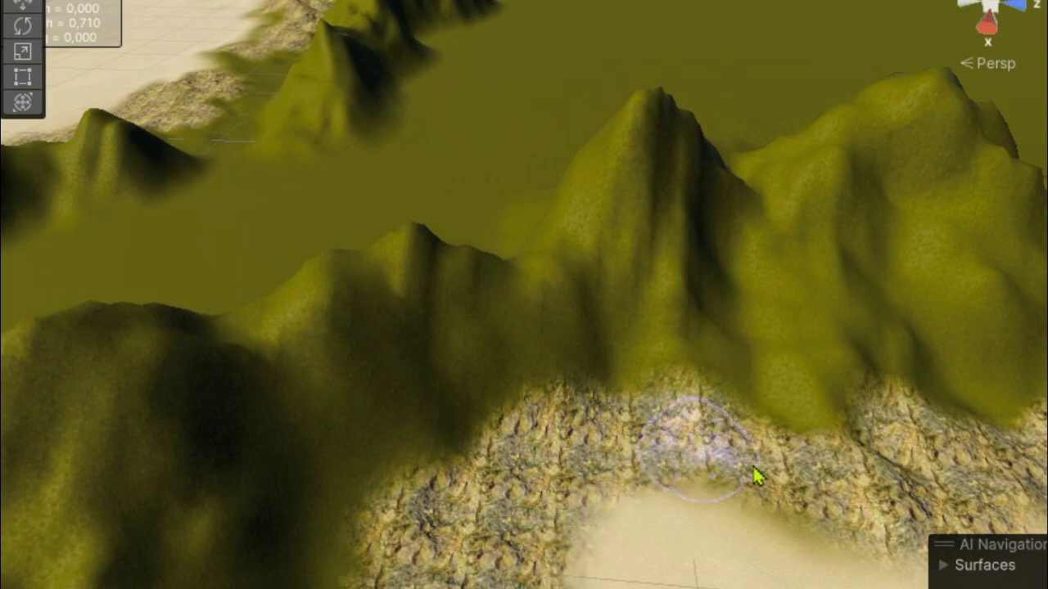
pyautogui.moveTo(856, 500); pyautogui.dragTo(765, 397, button='middle')
pyautogui.moveTo(664, 396)
pyautogui.keyDown('alt'); pyautogui.mouseDown()
pyautogui.moveTo(860, 157)
pyautogui.moveTo(523, 194)
pyautogui.moveTo(695, 231)
pyautogui.mouseUp(); pyautogui.keyUp('alt')
pyautogui.moveTo(695, 231); pyautogui.dragTo(612, 237, button='middle')
pyautogui.scroll(-3, 613, 236)
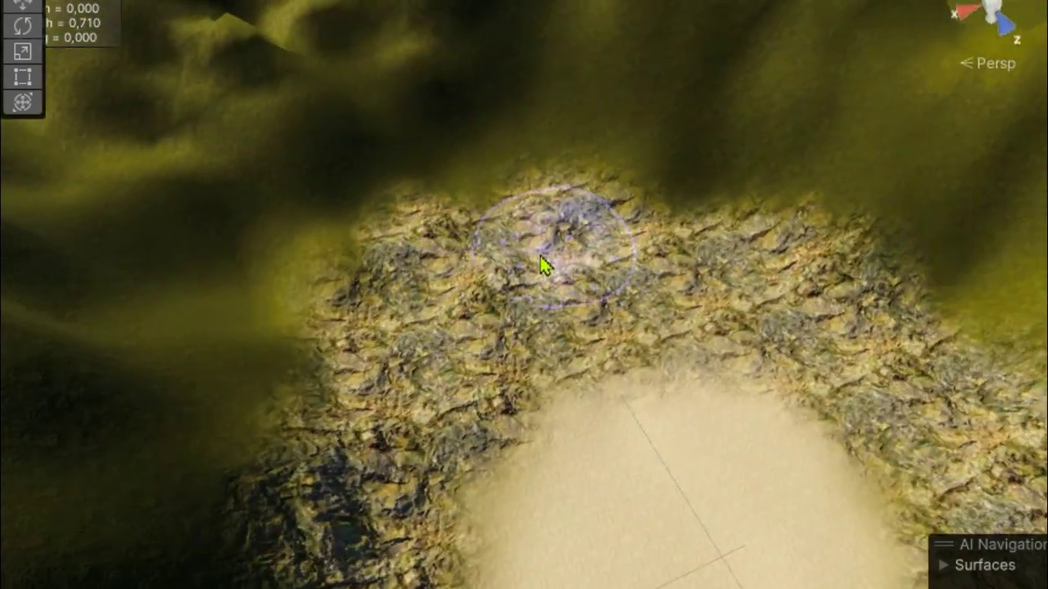
pyautogui.moveTo(542, 264)
pyautogui.mouseDown()
pyautogui.moveTo(398, 227)
pyautogui.moveTo(363, 281)
pyautogui.moveTo(461, 222)
pyautogui.moveTo(561, 199)
pyautogui.moveTo(702, 232)
pyautogui.moveTo(818, 327)
pyautogui.moveTo(900, 362)
pyautogui.moveTo(753, 397)
pyautogui.mouseUp()
pyautogui.scroll(-3, 678, 409)
pyautogui.moveTo(678, 409)
pyautogui.keyDown('alt'); pyautogui.mouseDown()
pyautogui.moveTo(752, 415)
pyautogui.moveTo(580, 467)
pyautogui.mouseUp(); pyautogui.keyUp('alt')
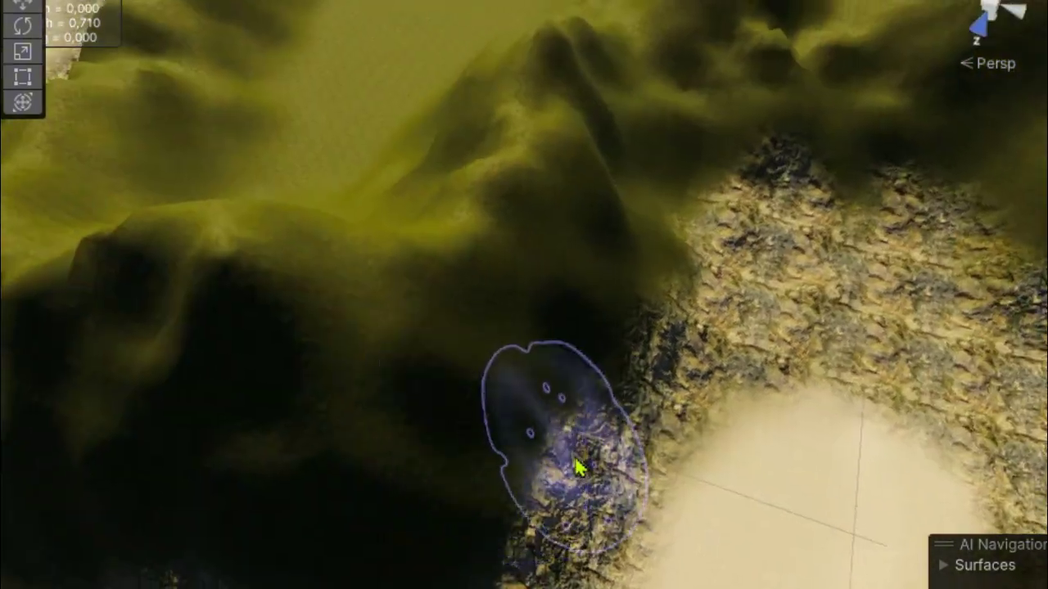
pyautogui.scroll(3, 662, 386)
pyautogui.moveTo(381, 398)
pyautogui.mouseDown()
pyautogui.moveTo(398, 374)
pyautogui.moveTo(388, 351)
pyautogui.moveTo(627, 378)
pyautogui.mouseUp()
pyautogui.moveTo(627, 379)
pyautogui.mouseDown(button='middle')
pyautogui.moveTo(751, 434)
pyautogui.moveTo(614, 322)
pyautogui.mouseUp(button='middle')
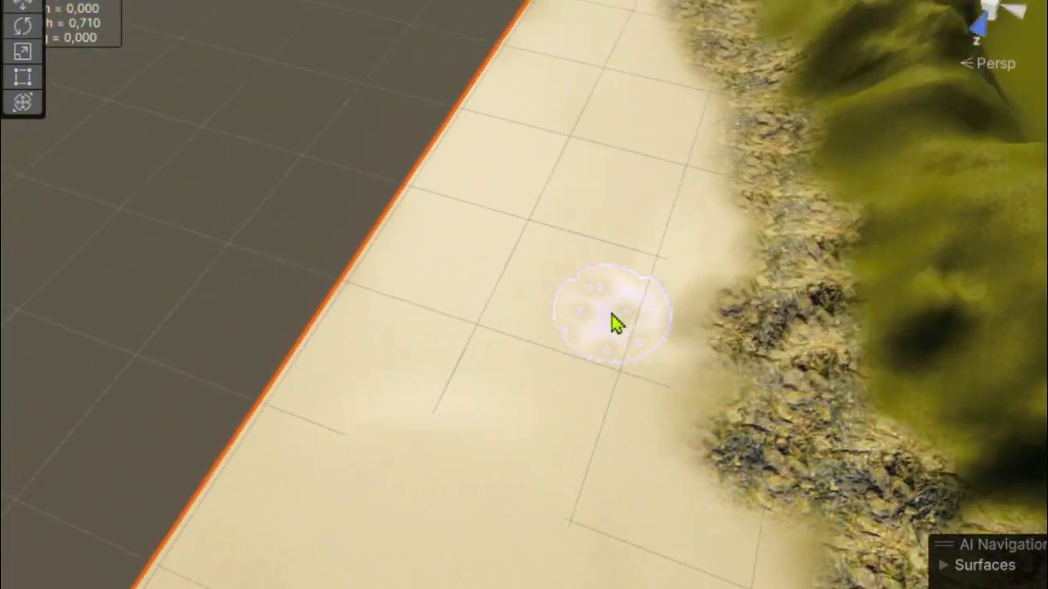
# Step: Find an unpainted mountain base and paint rock around the small hill's base
pyautogui.moveTo(615, 323)
pyautogui.keyDown('alt'); pyautogui.mouseDown()
pyautogui.moveTo(592, 297)
pyautogui.moveTo(613, 451)
pyautogui.mouseUp(); pyautogui.keyUp('alt')
pyautogui.keyDown('alt'); pyautogui.moveTo(506, 295); pyautogui.dragTo(407, 346); pyautogui.keyUp('alt')
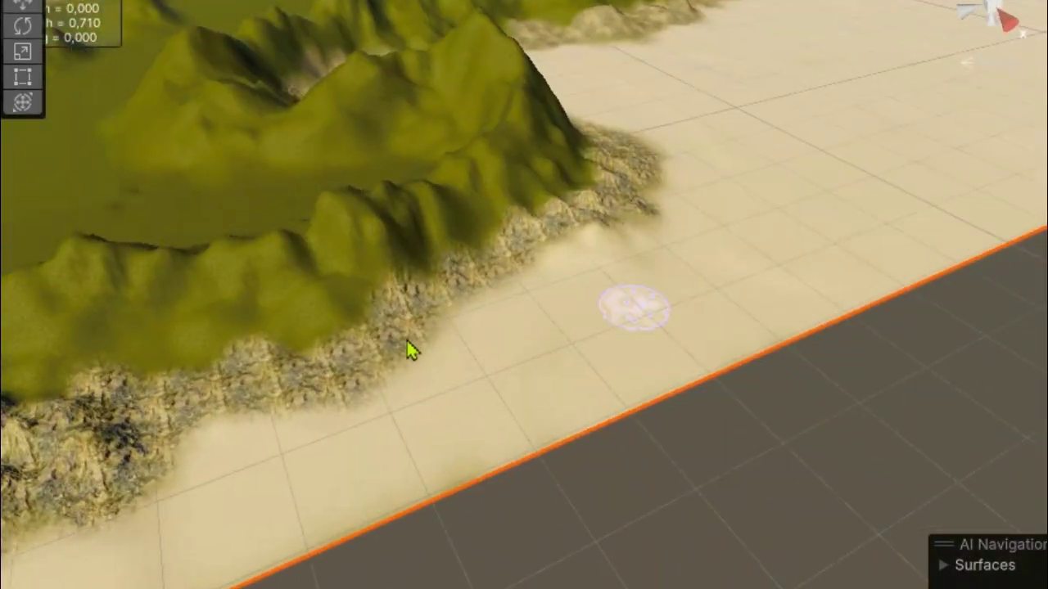
pyautogui.moveTo(407, 346); pyautogui.dragTo(573, 304, button='middle')
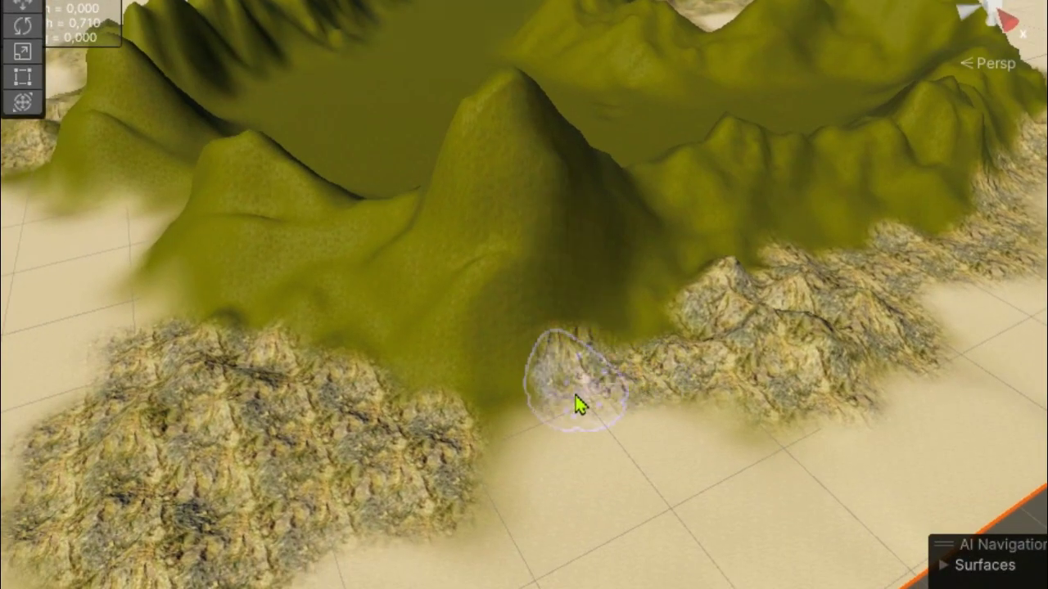
pyautogui.moveTo(479, 465)
pyautogui.mouseDown(button='middle')
pyautogui.moveTo(711, 417)
pyautogui.moveTo(860, 434)
pyautogui.mouseUp(button='middle')
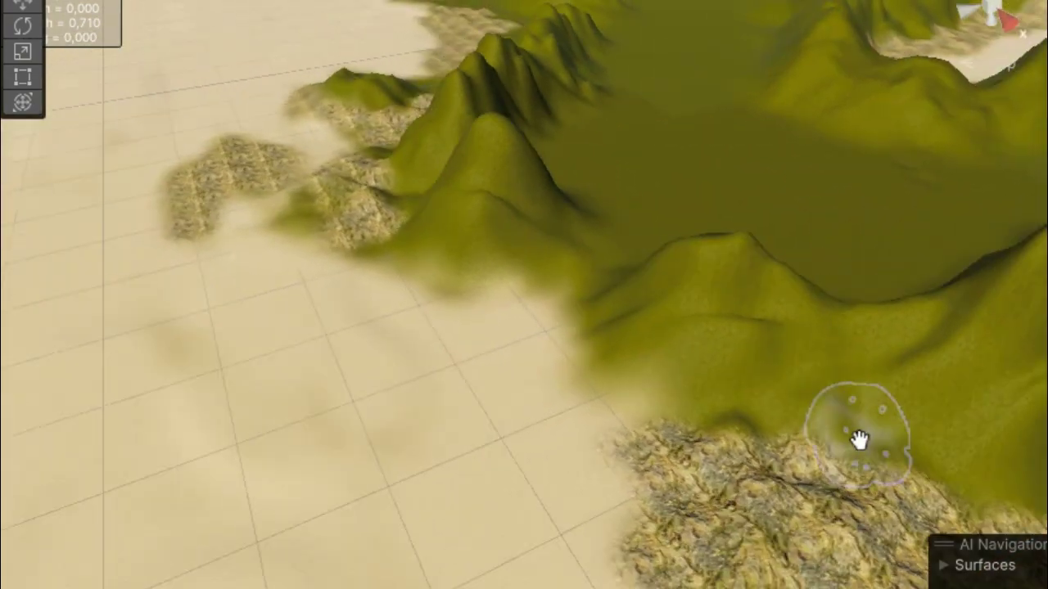
pyautogui.scroll(3, 704, 432)
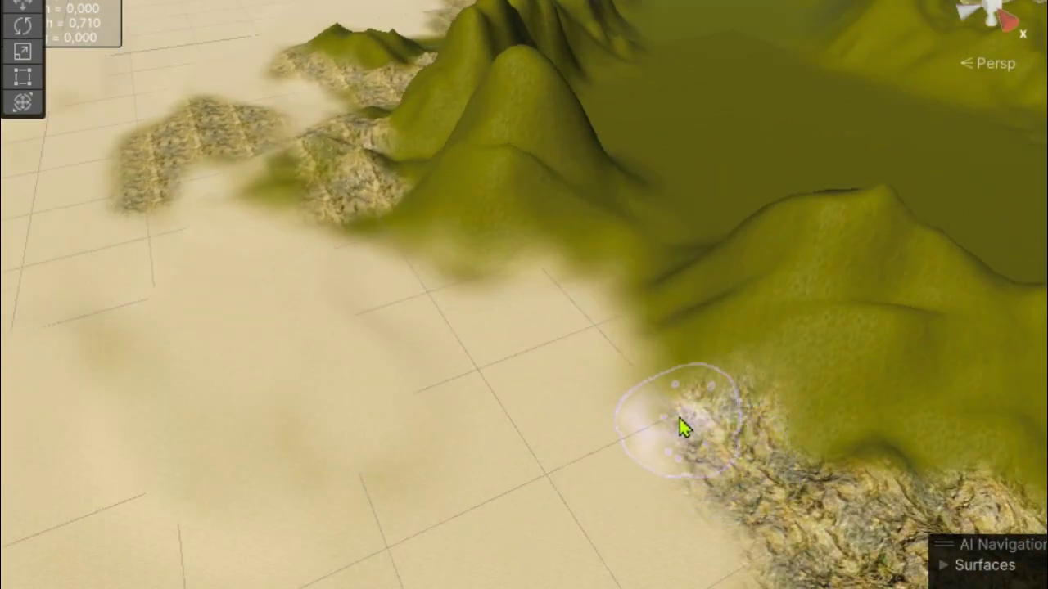
pyautogui.moveTo(675, 344); pyautogui.dragTo(802, 469, button='middle')
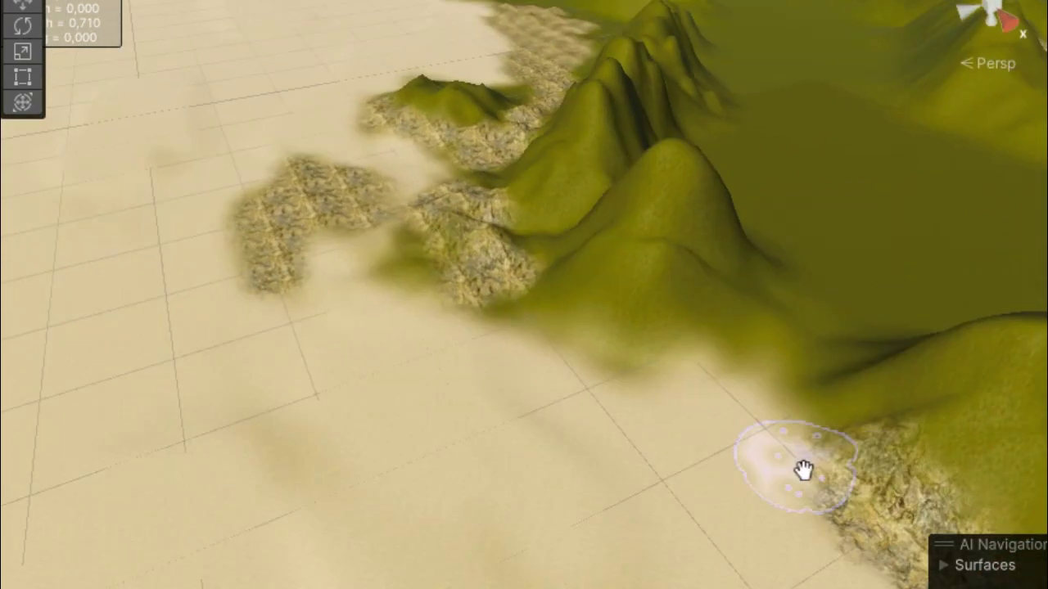
pyautogui.moveTo(802, 470)
pyautogui.keyDown('alt'); pyautogui.mouseDown()
pyautogui.moveTo(660, 411)
pyautogui.moveTo(775, 370)
pyautogui.mouseUp(); pyautogui.keyUp('alt')
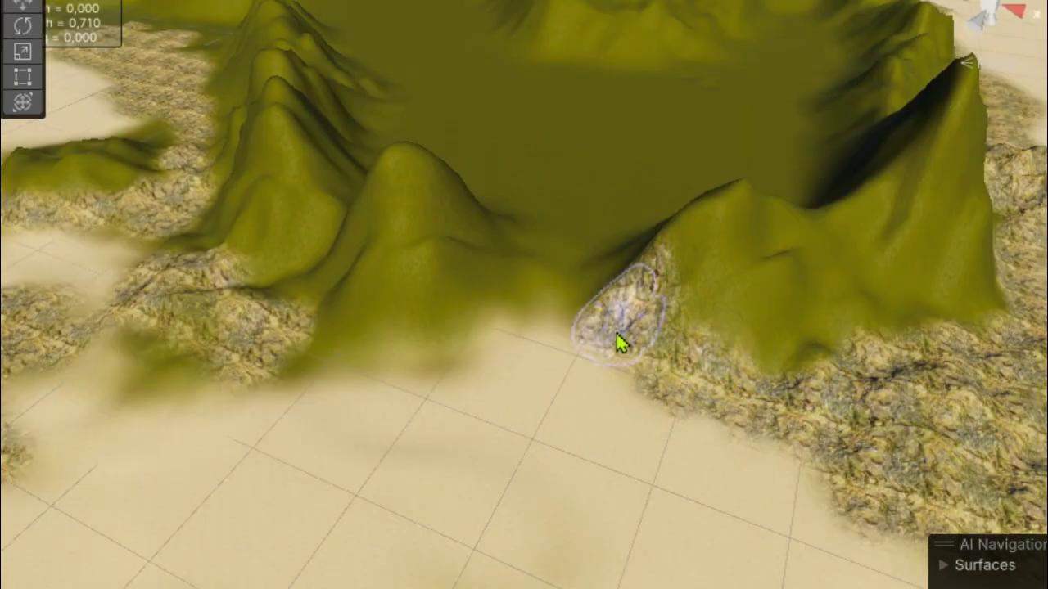
pyautogui.moveTo(678, 367)
pyautogui.keyDown('alt'); pyautogui.mouseDown()
pyautogui.moveTo(761, 385)
pyautogui.moveTo(620, 381)
pyautogui.mouseUp(); pyautogui.keyUp('alt')
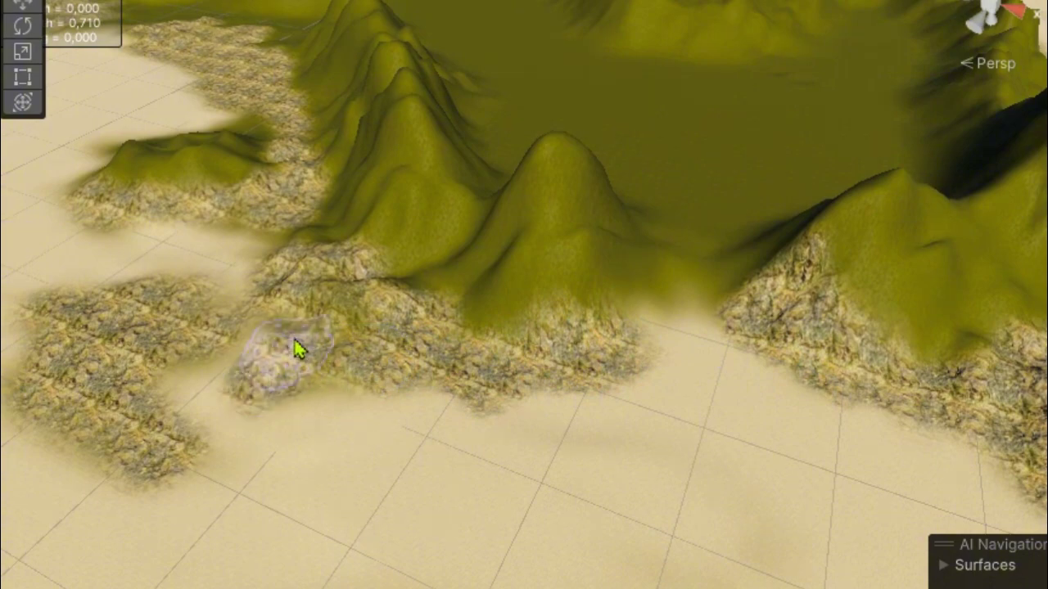
pyautogui.moveTo(473, 436)
pyautogui.keyDown('alt'); pyautogui.mouseDown()
pyautogui.moveTo(664, 503)
pyautogui.moveTo(762, 397)
pyautogui.moveTo(847, 417)
pyautogui.moveTo(775, 423)
pyautogui.moveTo(759, 365)
pyautogui.moveTo(786, 363)
pyautogui.moveTo(723, 392)
pyautogui.mouseUp(); pyautogui.keyUp('alt')
pyautogui.moveTo(723, 391); pyautogui.dragTo(716, 423, button='middle')
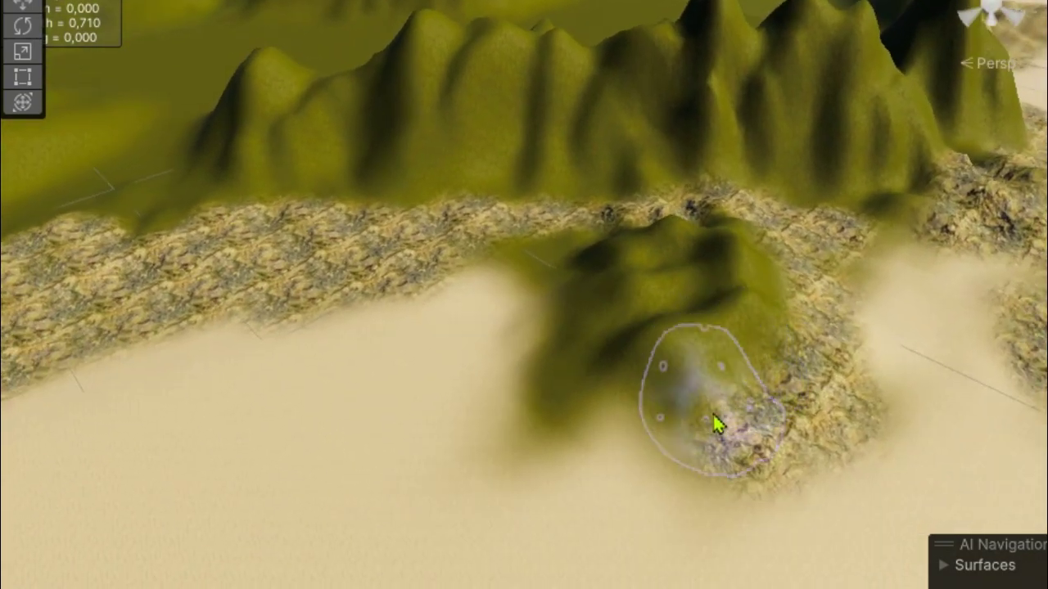
pyautogui.moveTo(715, 423)
pyautogui.mouseDown()
pyautogui.moveTo(661, 451)
pyautogui.moveTo(606, 422)
pyautogui.mouseUp()
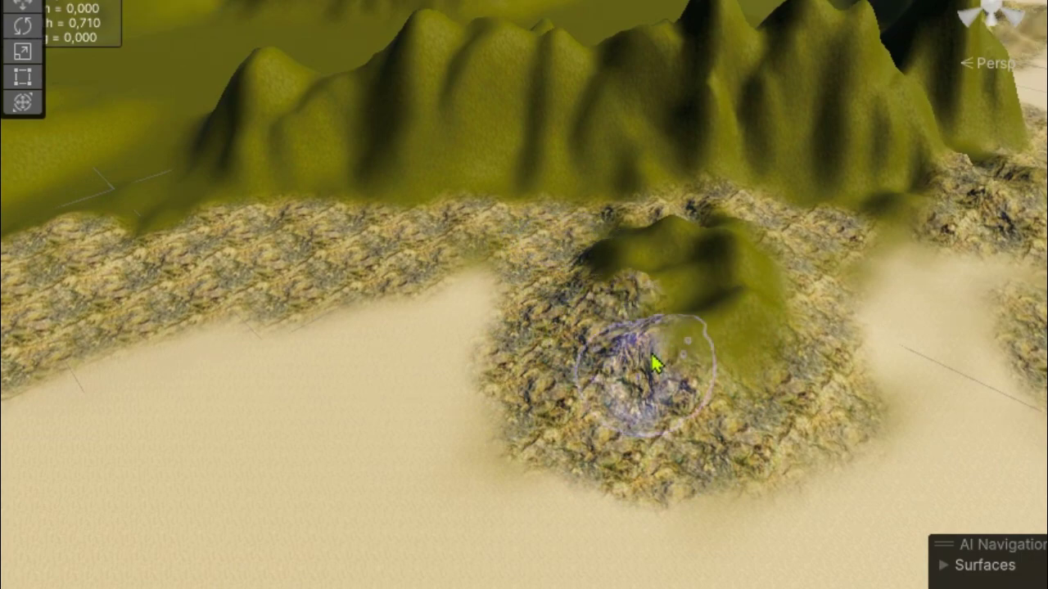
# Step: Paint rock over the sand beside the mountains
pyautogui.scroll(5, 753, 472)
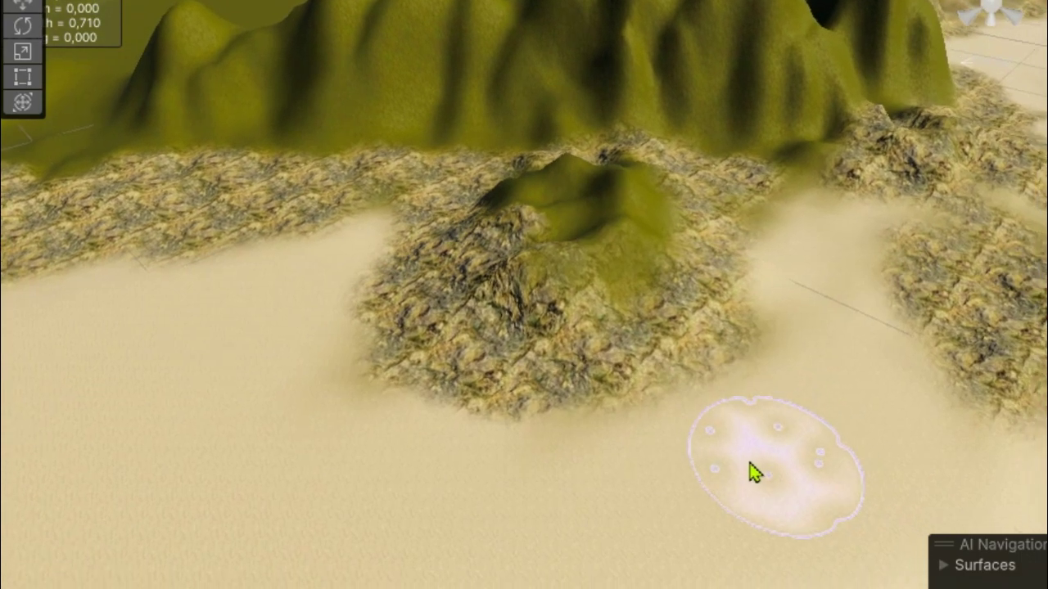
pyautogui.scroll(3, 798, 295)
pyautogui.scroll(-3, 806, 303)
pyautogui.scroll(-3, 815, 323)
pyautogui.scroll(-3, 835, 336)
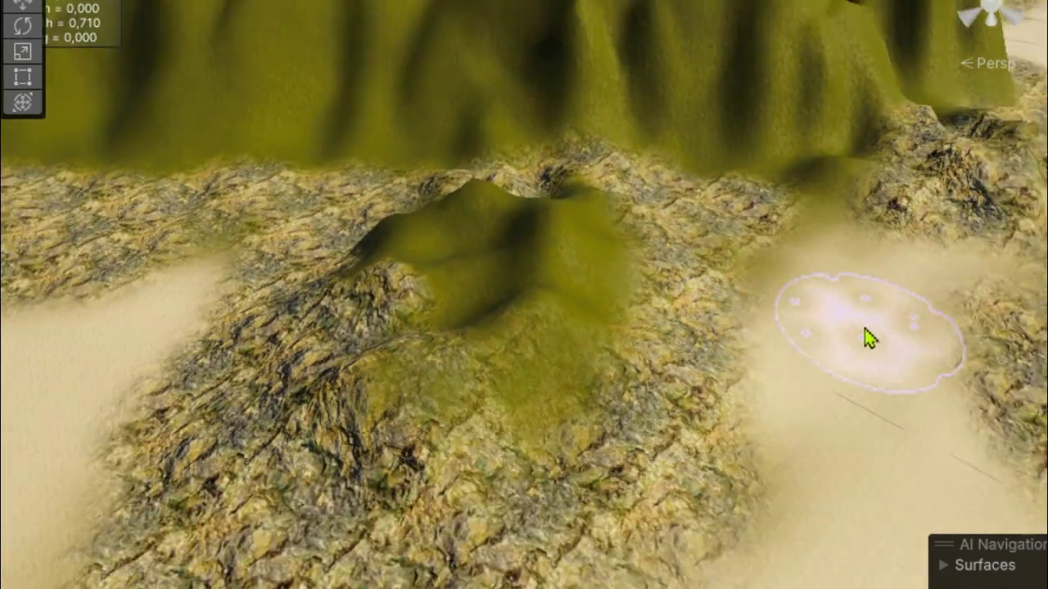
pyautogui.scroll(-3, 810, 342)
pyautogui.scroll(-2, 761, 345)
pyautogui.keyDown('alt'); pyautogui.moveTo(772, 346); pyautogui.dragTo(819, 336); pyautogui.keyUp('alt')
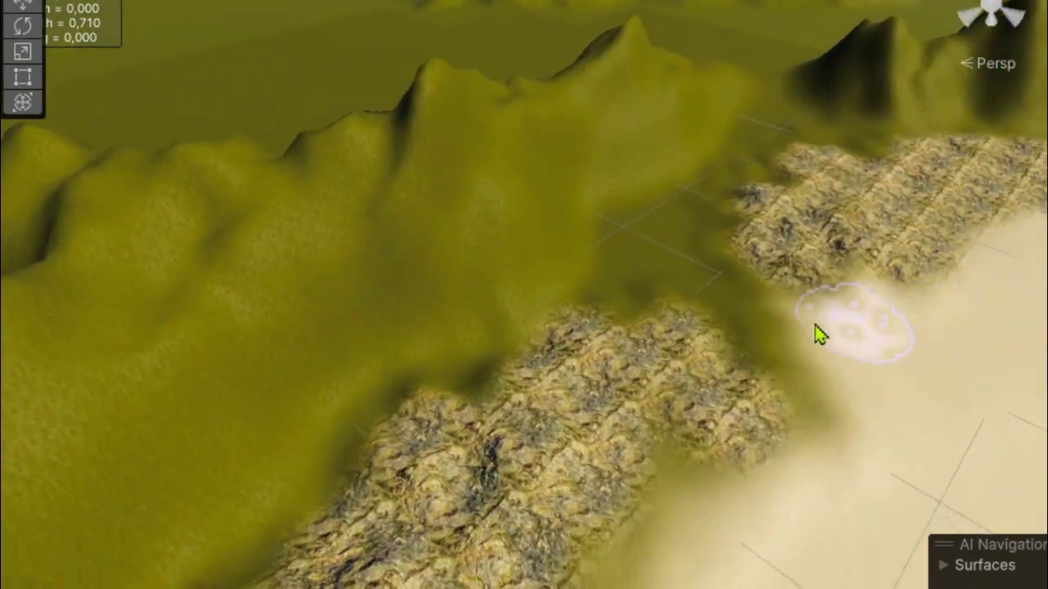
pyautogui.moveTo(809, 396); pyautogui.dragTo(690, 334)
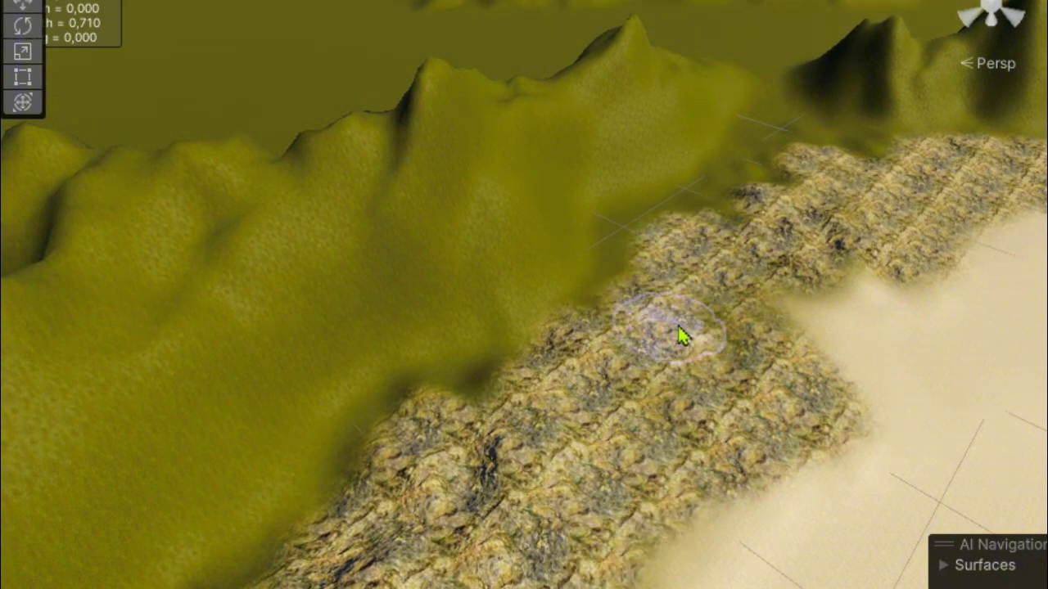
# Step: Widen the rocky patch by filling its sandy gaps and extending it along the mountain base
pyautogui.scroll(-2, 917, 270)
pyautogui.keyDown('alt'); pyautogui.moveTo(917, 271); pyautogui.dragTo(562, 390); pyautogui.keyUp('alt')
pyautogui.scroll(3, 571, 393)
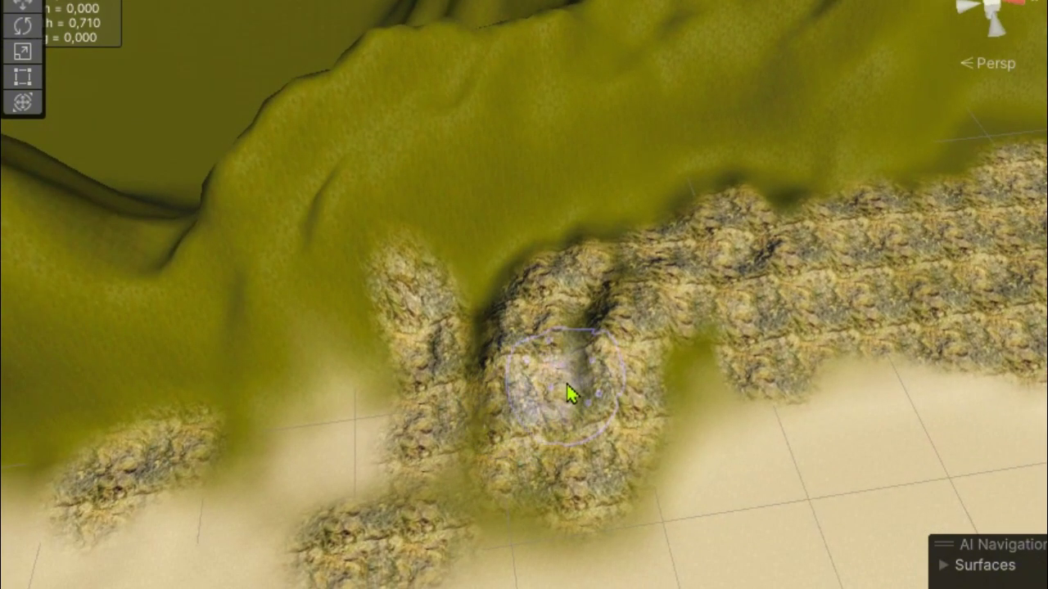
pyautogui.moveTo(570, 393); pyautogui.dragTo(616, 348, button='middle')
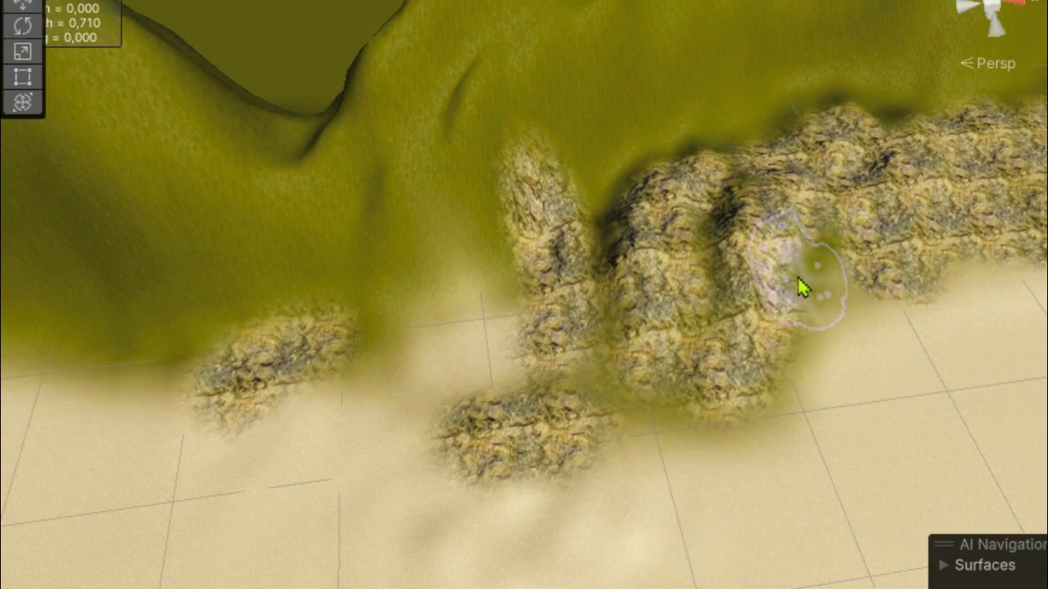
pyautogui.moveTo(798, 276); pyautogui.dragTo(720, 386)
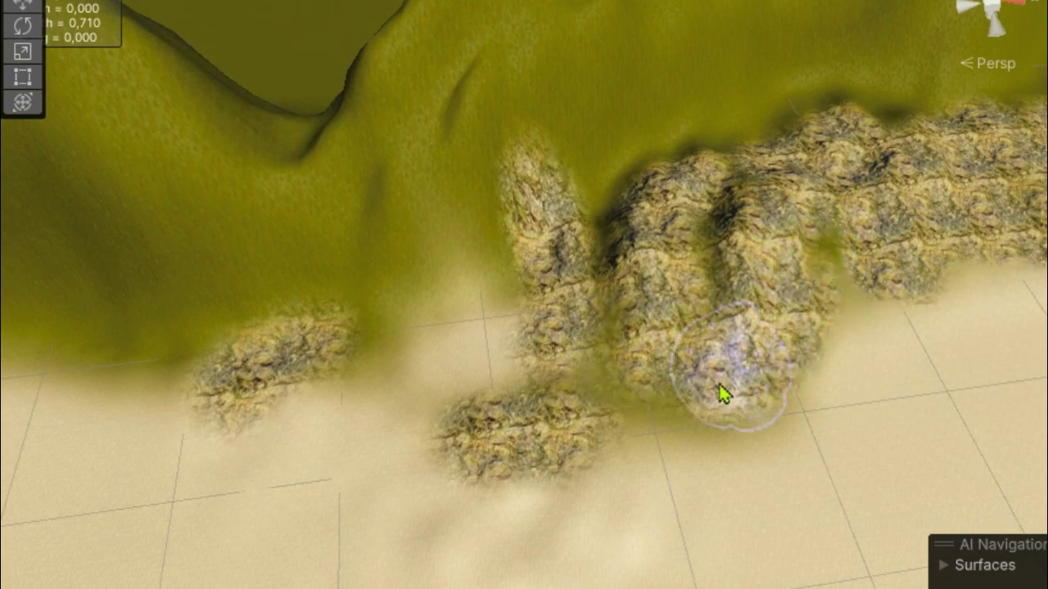
pyautogui.moveTo(637, 394); pyautogui.dragTo(590, 304)
pyautogui.moveTo(590, 256); pyautogui.dragTo(703, 274)
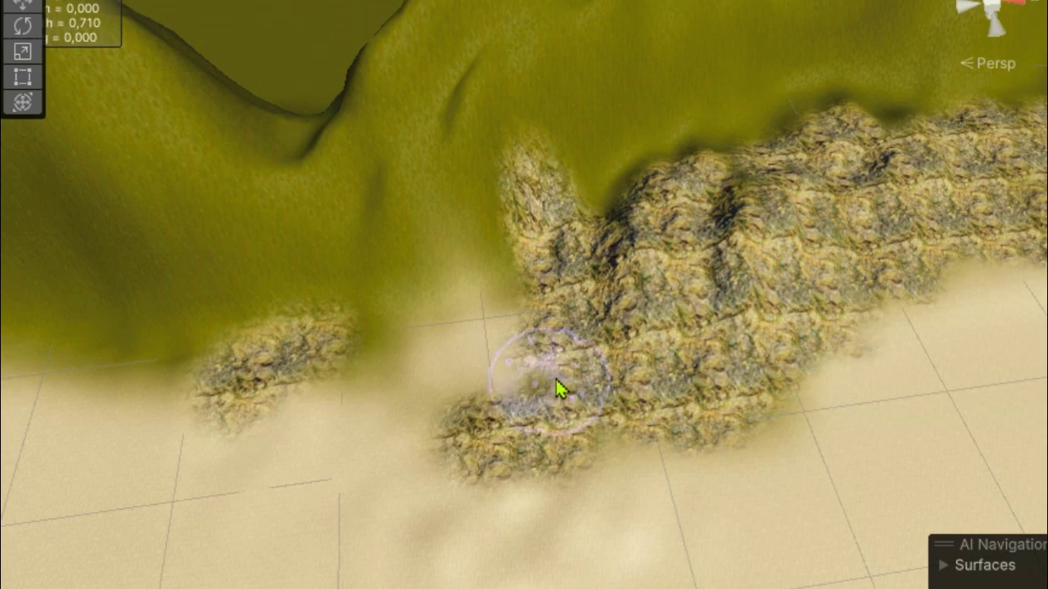
pyautogui.moveTo(562, 391)
pyautogui.keyDown('alt'); pyautogui.mouseDown()
pyautogui.moveTo(633, 381)
pyautogui.moveTo(592, 339)
pyautogui.mouseUp(); pyautogui.keyUp('alt')
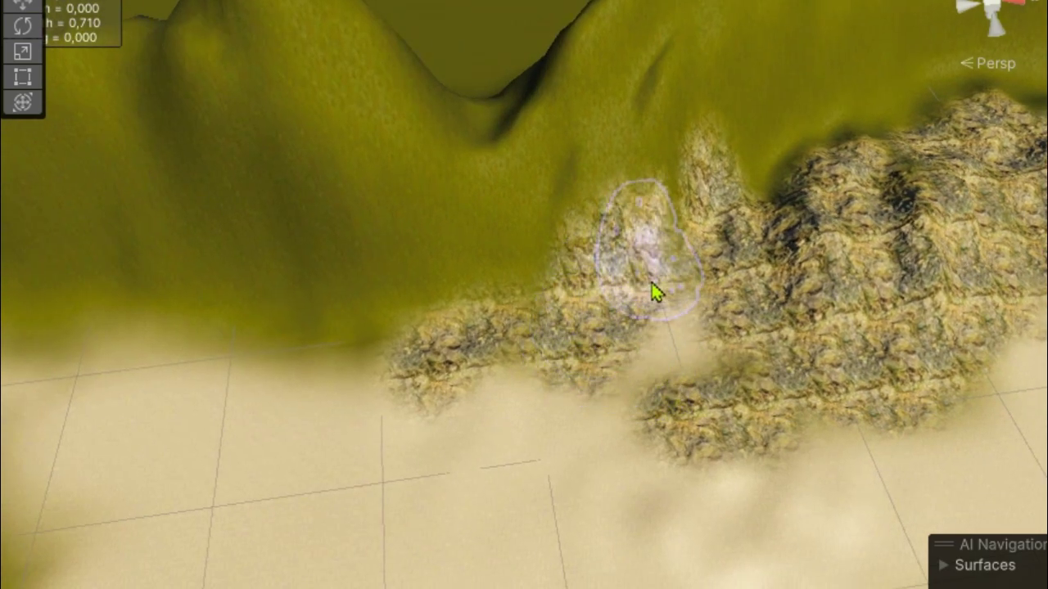
pyautogui.moveTo(692, 293)
pyautogui.keyDown('alt'); pyautogui.mouseDown()
pyautogui.moveTo(753, 265)
pyautogui.moveTo(559, 305)
pyautogui.mouseUp(); pyautogui.keyUp('alt')
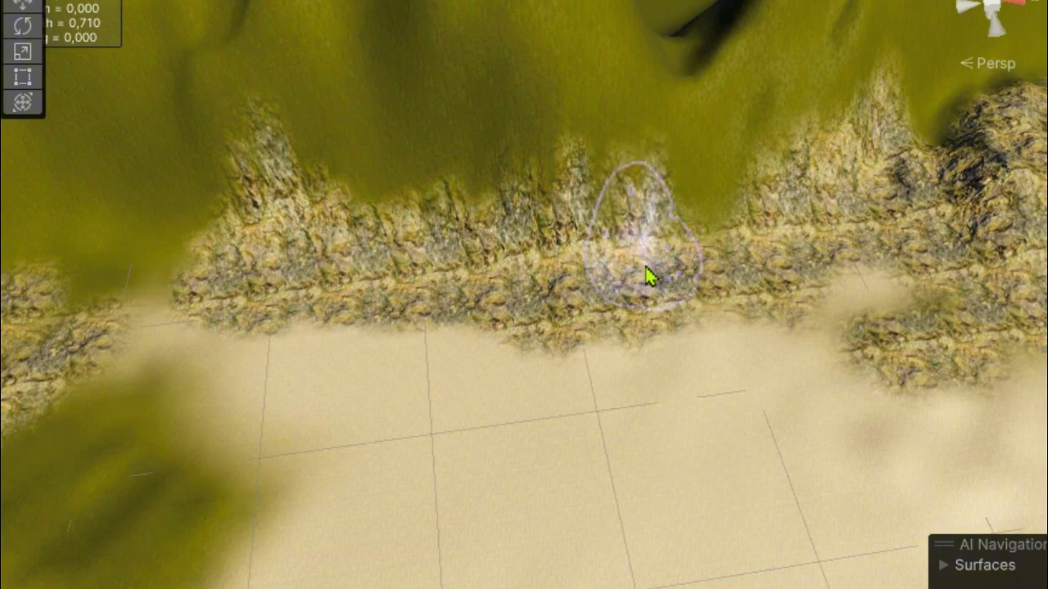
# Step: Join the two rock strips and cover the grassy edge at the mountain base with rock
pyautogui.moveTo(823, 344)
pyautogui.keyDown('alt'); pyautogui.mouseDown()
pyautogui.moveTo(882, 330)
pyautogui.moveTo(978, 254)
pyautogui.mouseUp(); pyautogui.keyUp('alt')
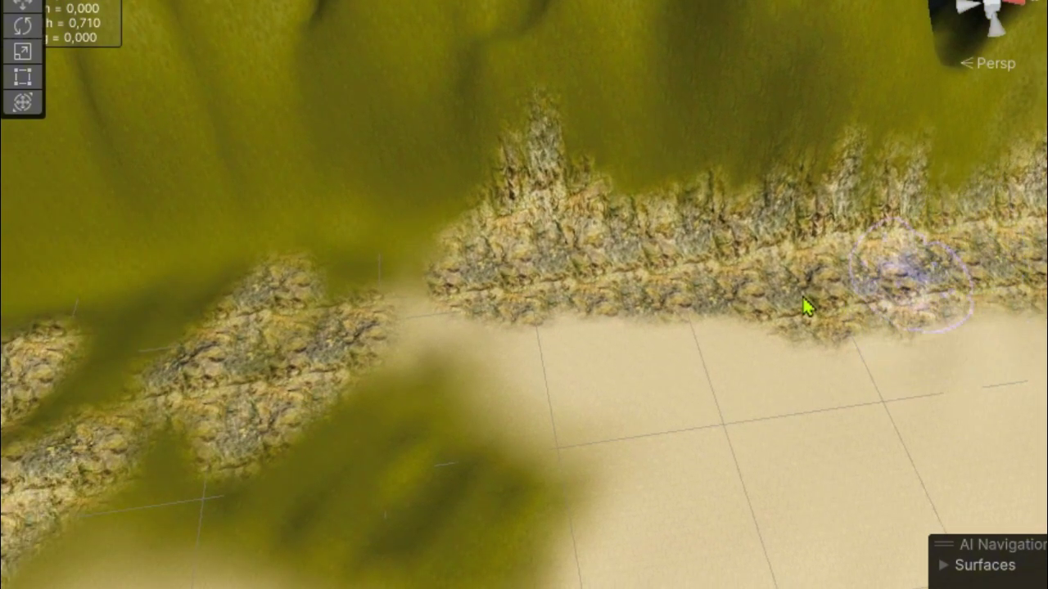
pyautogui.moveTo(362, 288)
pyautogui.mouseDown()
pyautogui.moveTo(421, 300)
pyautogui.moveTo(368, 484)
pyautogui.moveTo(307, 445)
pyautogui.moveTo(505, 521)
pyautogui.mouseUp()
pyautogui.moveTo(427, 557); pyautogui.dragTo(685, 458, button='middle')
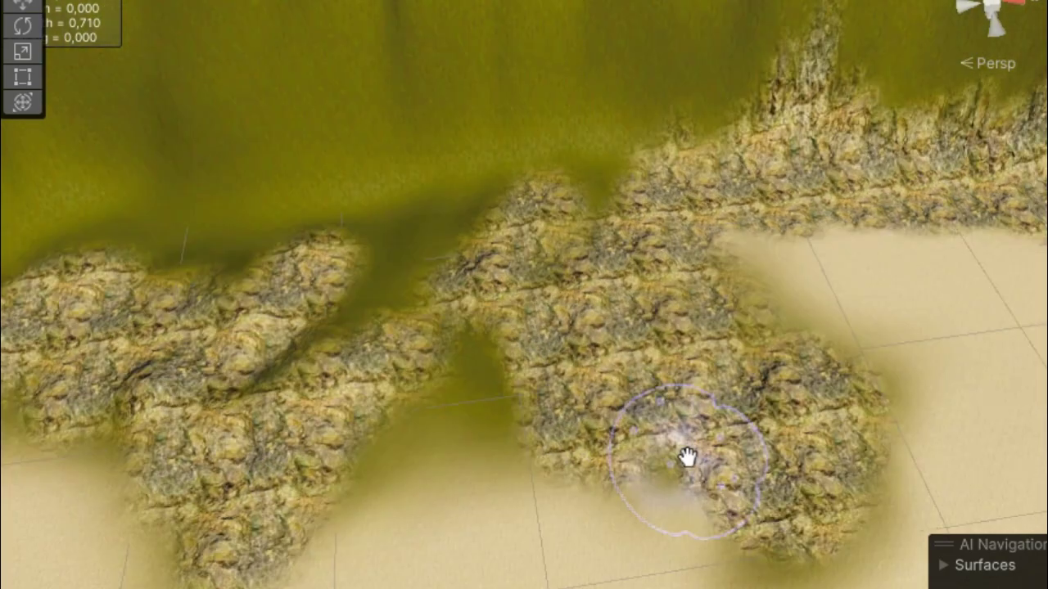
pyautogui.moveTo(344, 348)
pyautogui.mouseDown()
pyautogui.moveTo(309, 339)
pyautogui.moveTo(455, 250)
pyautogui.mouseUp()
pyautogui.moveTo(344, 239)
pyautogui.mouseDown()
pyautogui.moveTo(428, 225)
pyautogui.moveTo(221, 251)
pyautogui.moveTo(175, 199)
pyautogui.moveTo(493, 231)
pyautogui.mouseUp()
pyautogui.moveTo(595, 170)
pyautogui.mouseDown()
pyautogui.moveTo(461, 194)
pyautogui.moveTo(677, 201)
pyautogui.mouseUp()
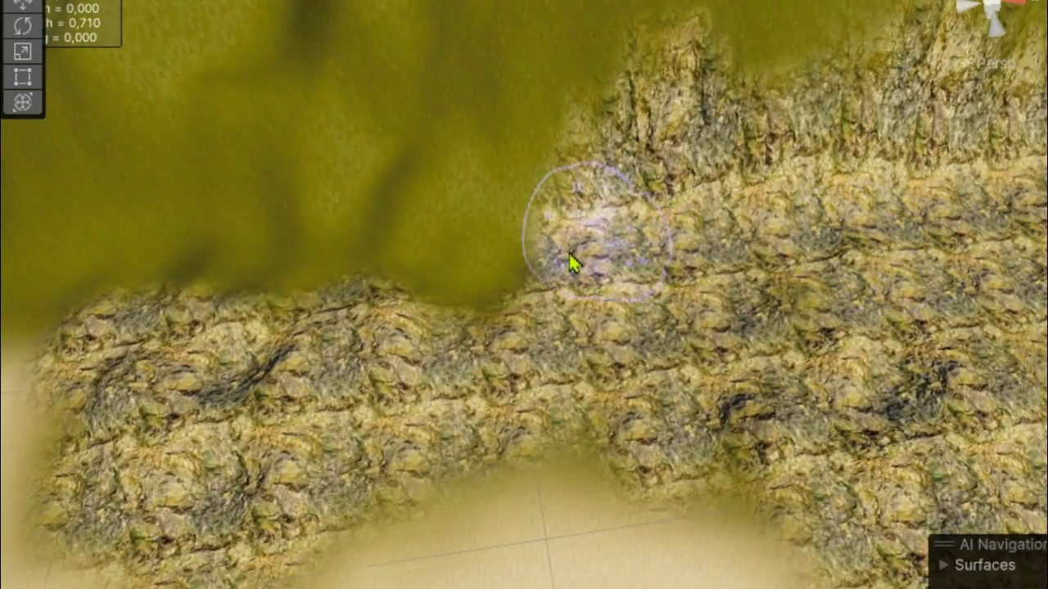
pyautogui.moveTo(481, 292)
pyautogui.mouseDown()
pyautogui.moveTo(243, 320)
pyautogui.moveTo(215, 261)
pyautogui.moveTo(205, 307)
pyautogui.mouseUp()
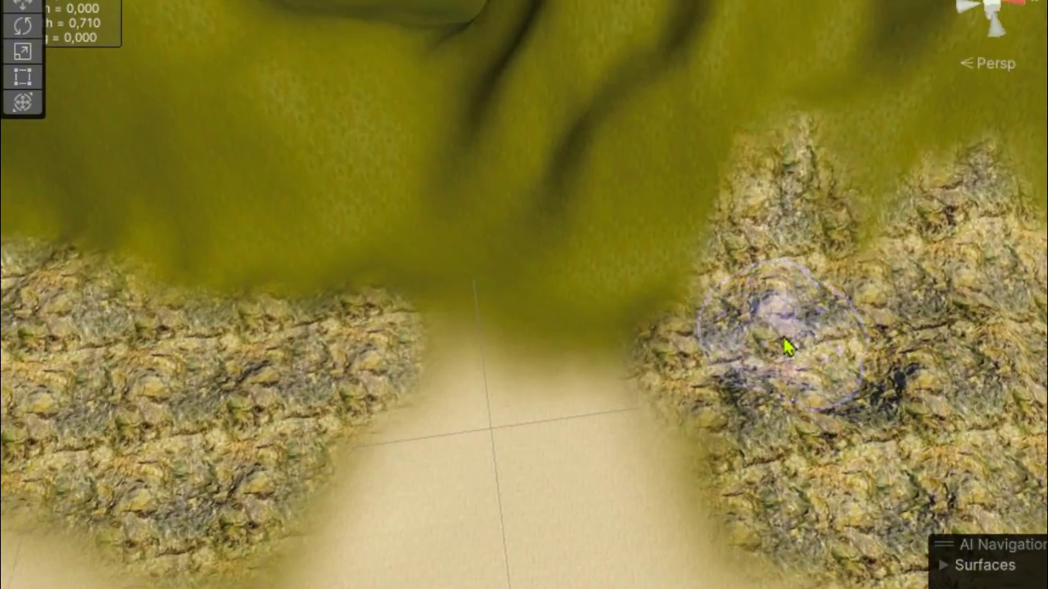
pyautogui.moveTo(784, 348)
pyautogui.mouseDown()
pyautogui.moveTo(585, 335)
pyautogui.moveTo(562, 234)
pyautogui.moveTo(572, 227)
pyautogui.moveTo(432, 344)
pyautogui.moveTo(411, 285)
pyautogui.moveTo(285, 304)
pyautogui.moveTo(401, 398)
pyautogui.mouseUp()
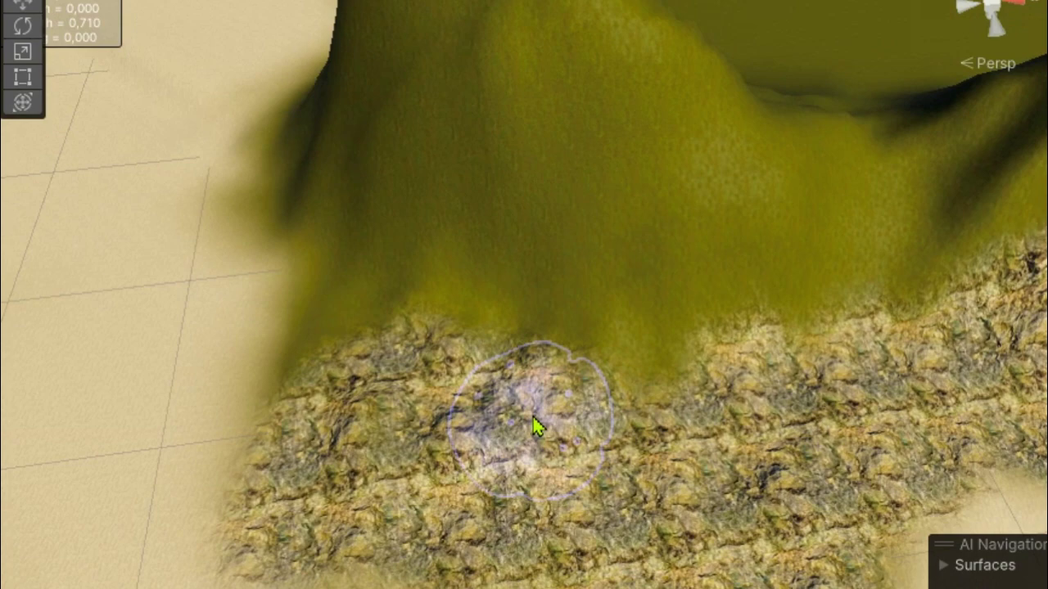
# Step: Brush rock up into the green lower slope and rightward along the ridge's foot
pyautogui.moveTo(533, 425)
pyautogui.mouseDown()
pyautogui.moveTo(589, 335)
pyautogui.moveTo(540, 176)
pyautogui.mouseUp()
pyautogui.moveTo(540, 176)
pyautogui.mouseDown()
pyautogui.moveTo(515, 402)
pyautogui.moveTo(416, 351)
pyautogui.moveTo(323, 393)
pyautogui.moveTo(498, 414)
pyautogui.mouseUp()
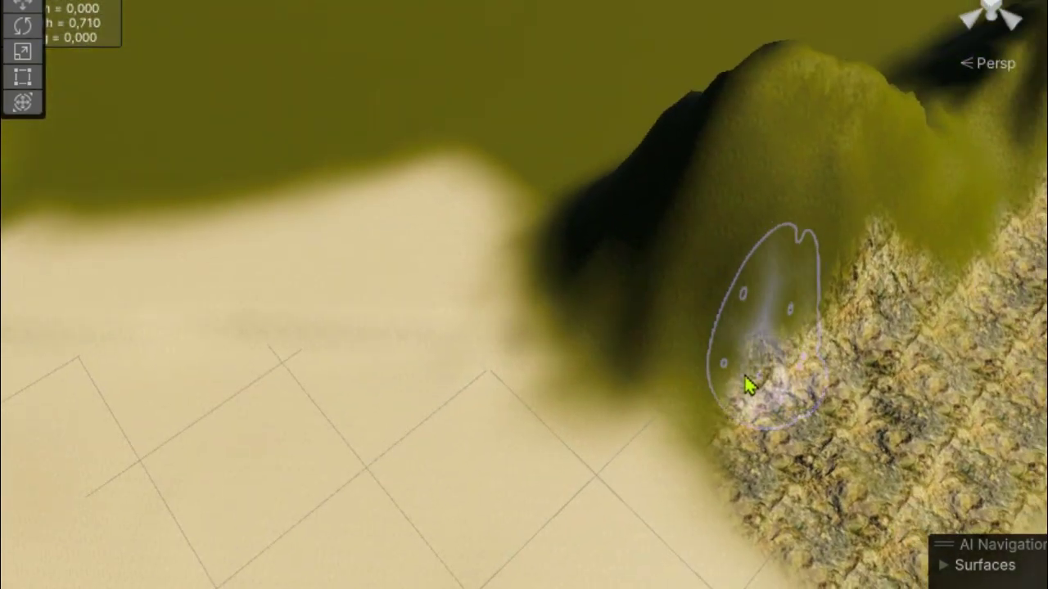
pyautogui.moveTo(752, 381); pyautogui.dragTo(714, 436)
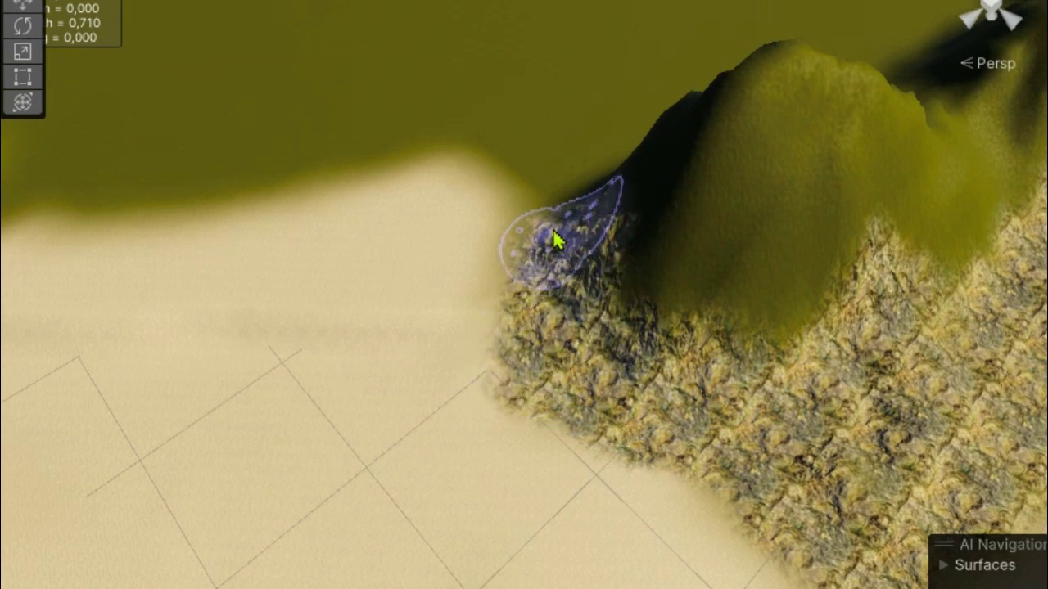
pyautogui.moveTo(555, 239)
pyautogui.mouseDown()
pyautogui.moveTo(627, 304)
pyautogui.moveTo(789, 391)
pyautogui.mouseUp()
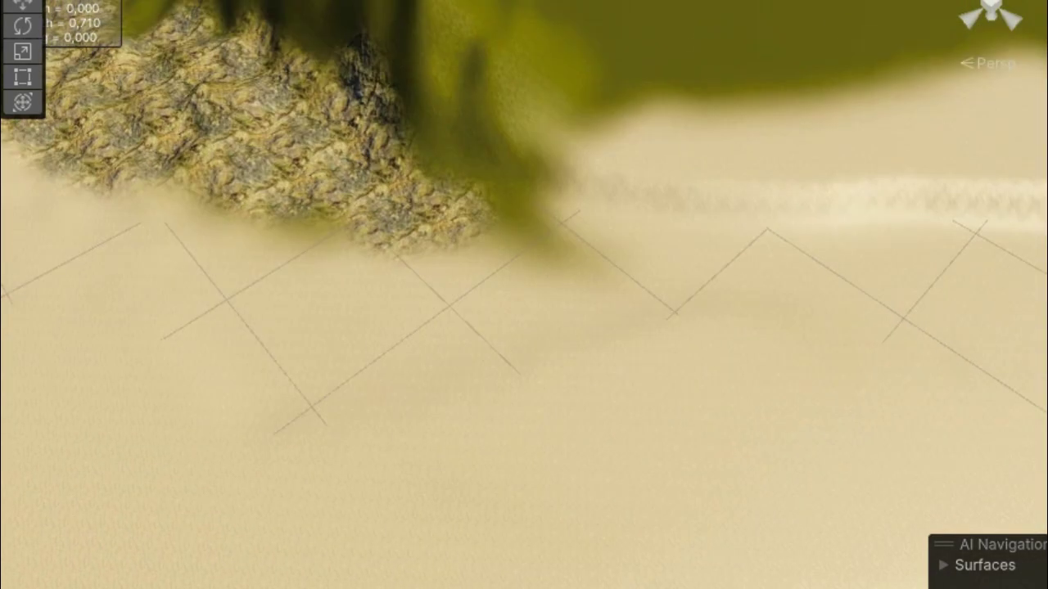
pyautogui.moveTo(344, 180); pyautogui.dragTo(533, 194)
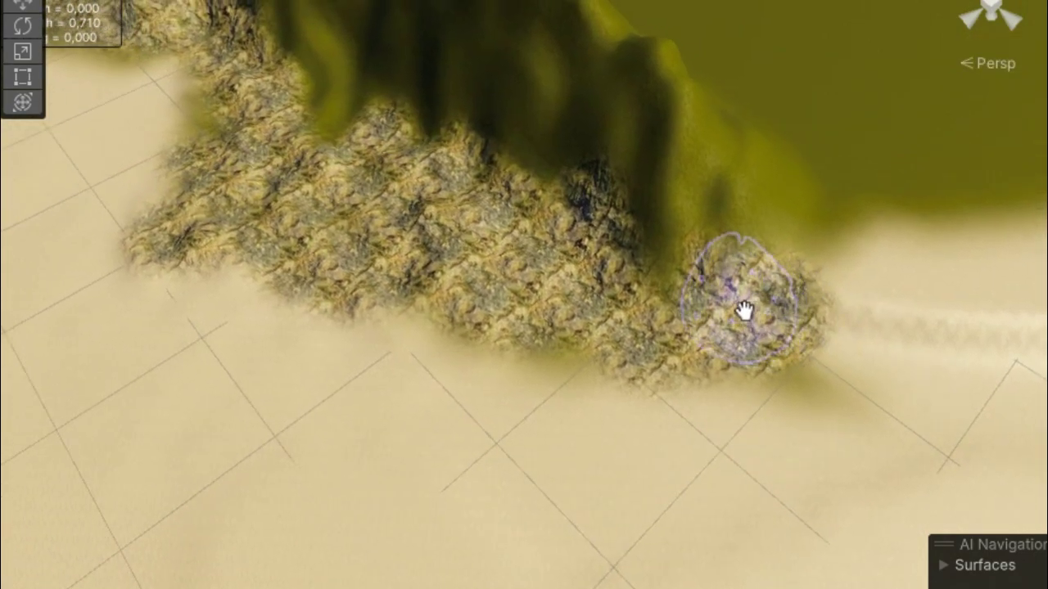
pyautogui.moveTo(743, 308); pyautogui.dragTo(821, 296)
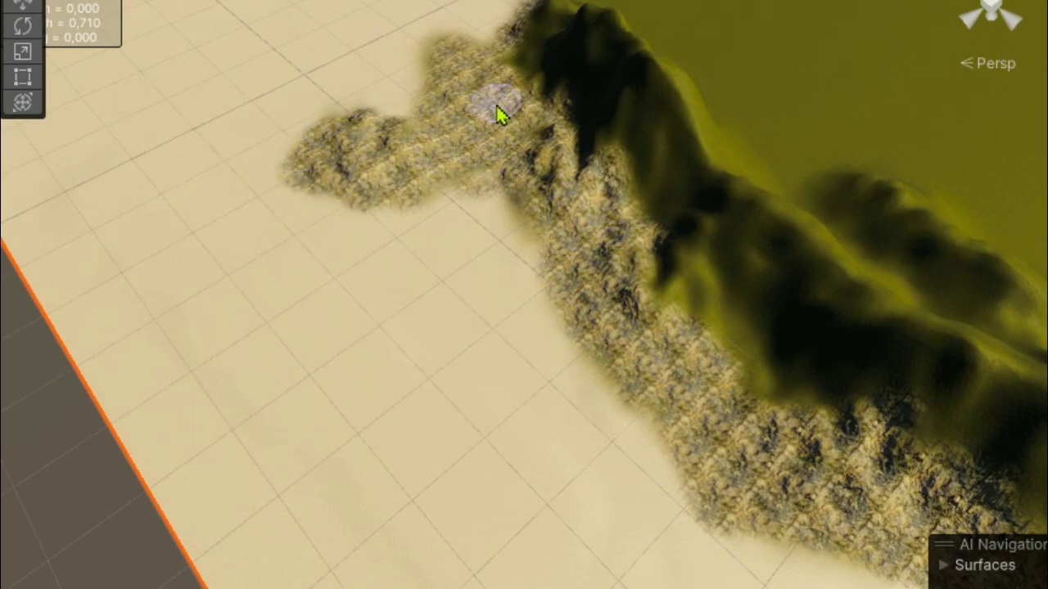
pyautogui.keyDown('alt'); pyautogui.moveTo(505, 118); pyautogui.dragTo(875, 235); pyautogui.keyUp('alt')
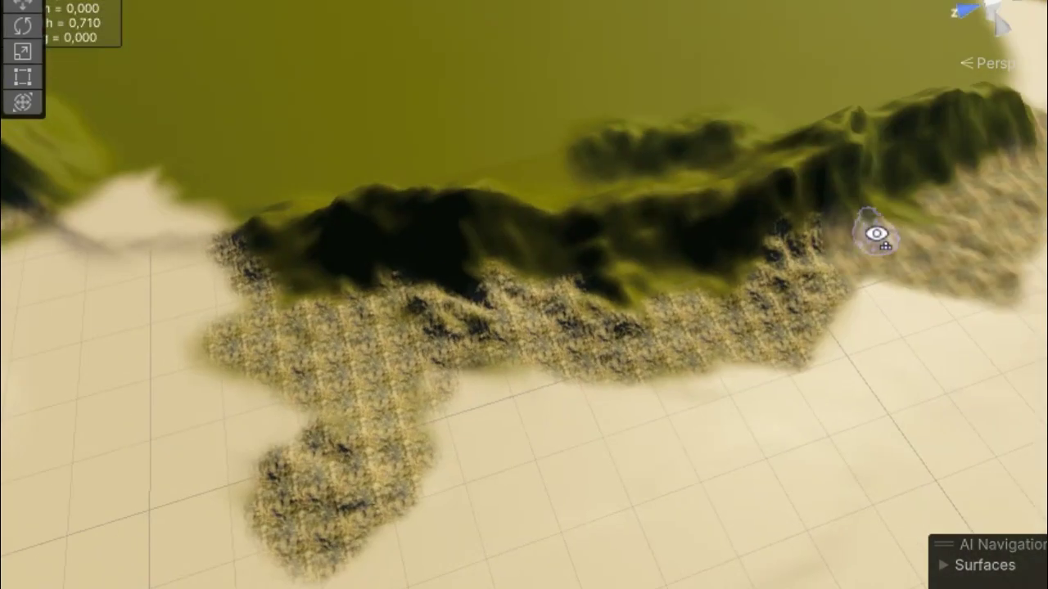
pyautogui.scroll(-5, 818, 239)
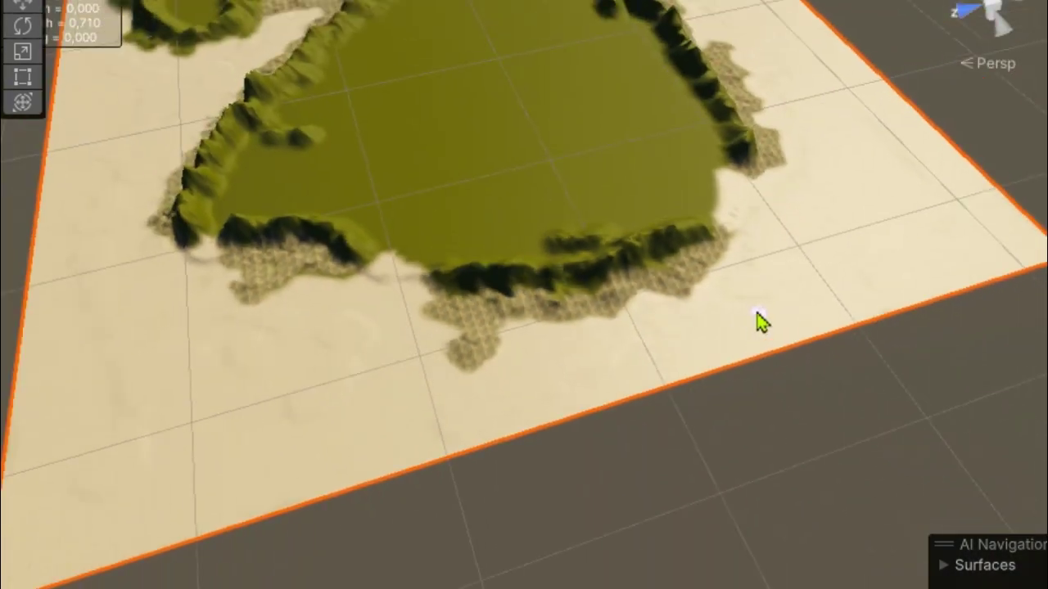
pyautogui.moveTo(765, 425)
pyautogui.keyDown('alt'); pyautogui.mouseDown()
pyautogui.moveTo(241, 225)
pyautogui.moveTo(439, 184)
pyautogui.moveTo(421, 210)
pyautogui.moveTo(834, 187)
pyautogui.moveTo(393, 188)
pyautogui.moveTo(493, 158)
pyautogui.moveTo(496, 136)
pyautogui.mouseUp(); pyautogui.keyUp('alt')
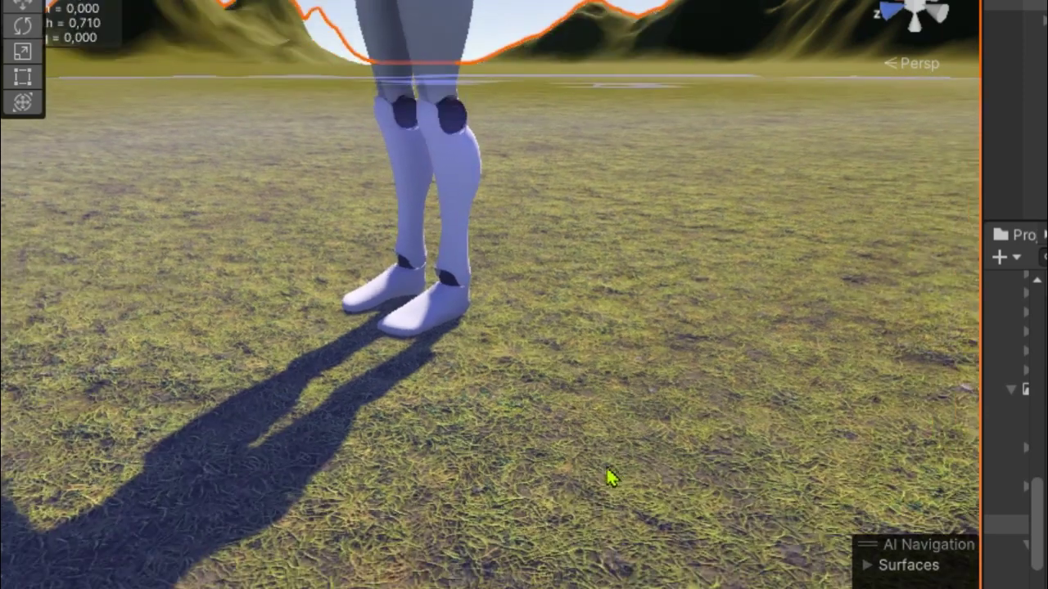
pyautogui.moveTo(611, 477)
pyautogui.mouseDown(button='middle')
pyautogui.moveTo(749, 435)
pyautogui.moveTo(814, 437)
pyautogui.mouseUp(button='middle')
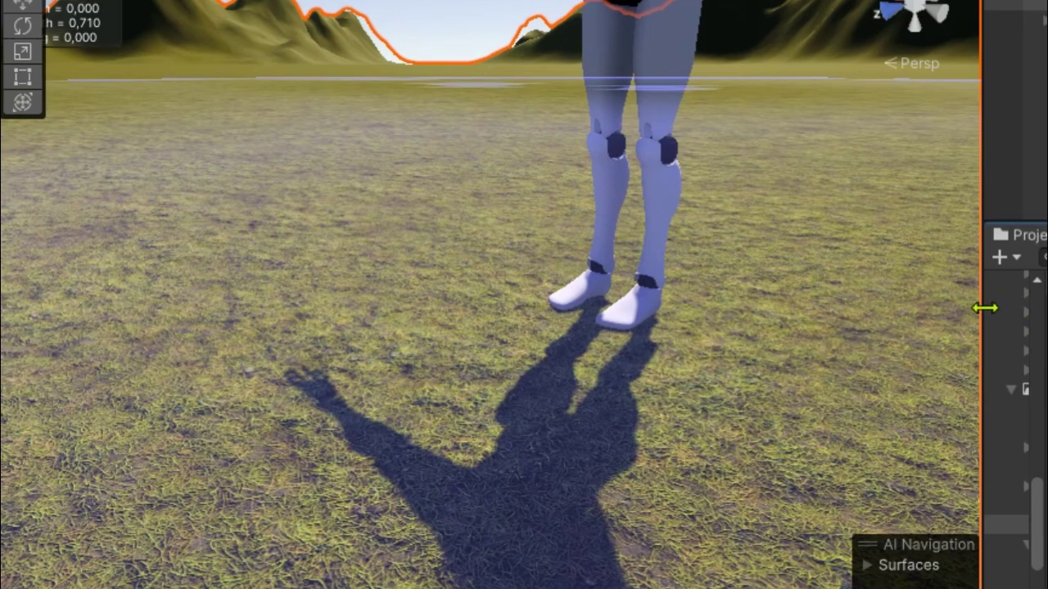
pyautogui.moveTo(985, 308); pyautogui.dragTo(1047, 310)
pyautogui.scroll(2, 881, 338)
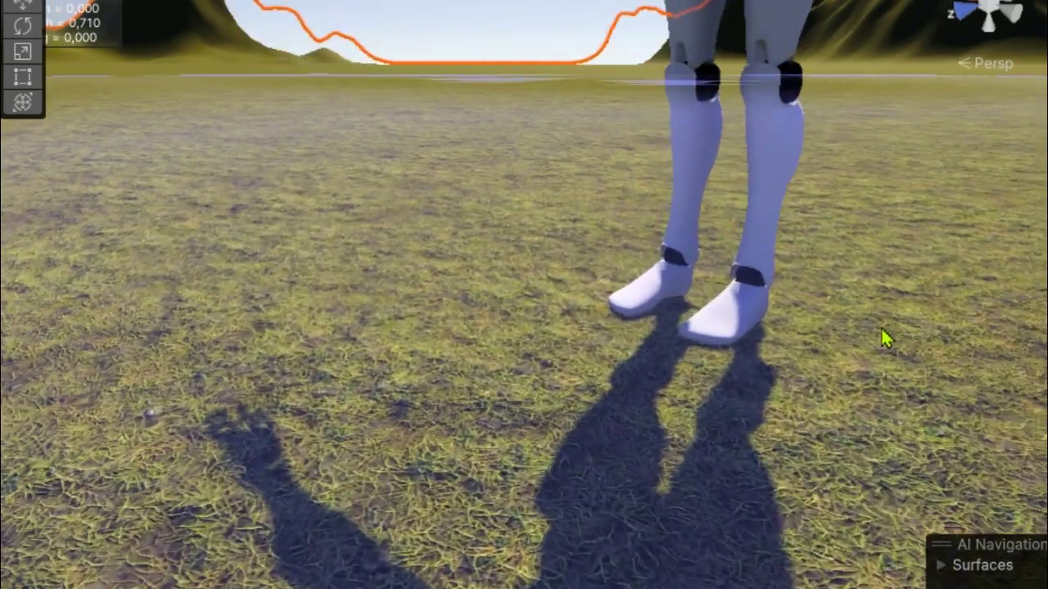
pyautogui.scroll(2, 881, 331)
pyautogui.moveTo(846, 346); pyautogui.dragTo(957, 414, button='right')
pyautogui.moveTo(601, 434); pyautogui.dragTo(939, 581, button='middle')
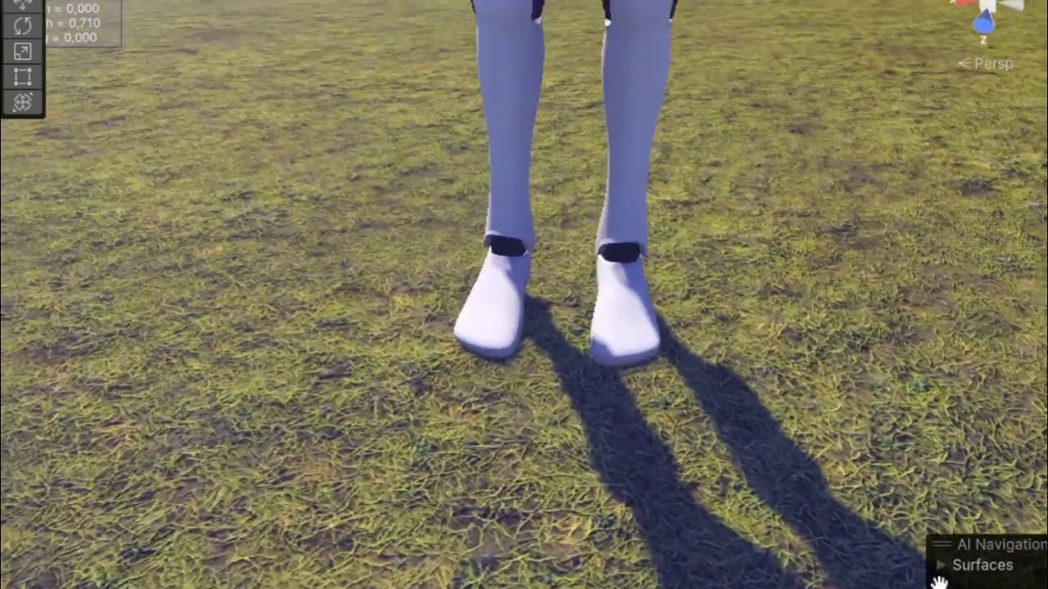
pyautogui.moveTo(379, 417); pyautogui.dragTo(792, 517, button='right')
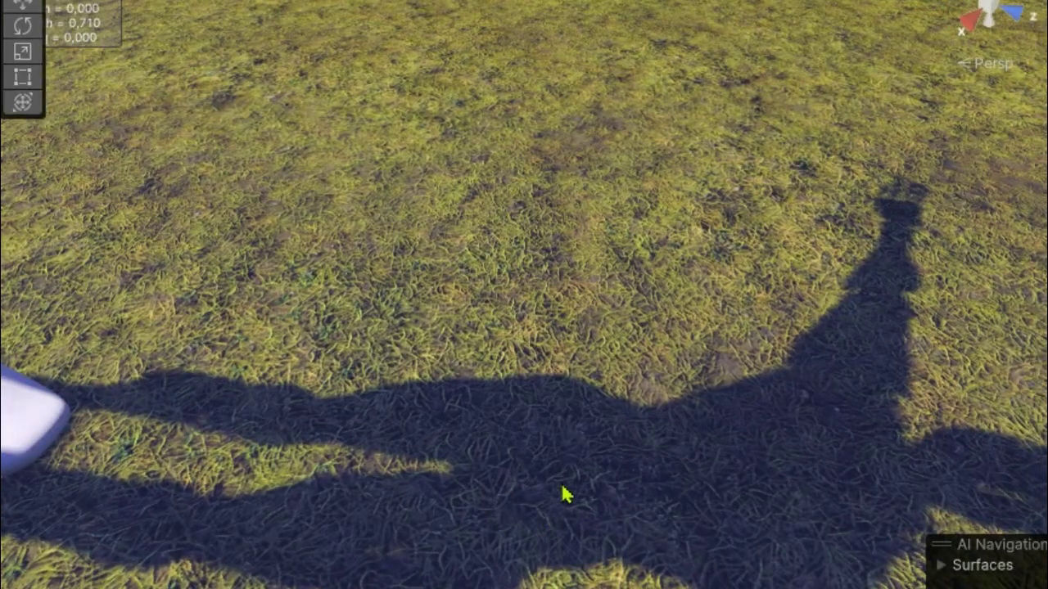
pyautogui.moveTo(563, 493); pyautogui.dragTo(642, 361, button='right')
pyautogui.moveTo(669, 327); pyautogui.dragTo(650, 286, button='middle')
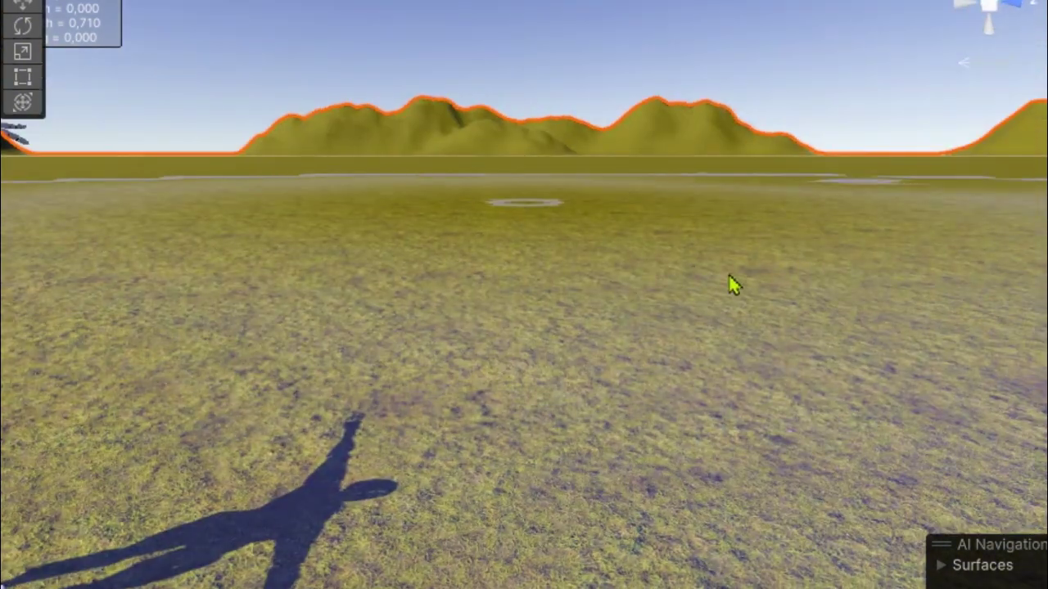
pyautogui.moveTo(725, 281); pyautogui.dragTo(753, 409, button='right')
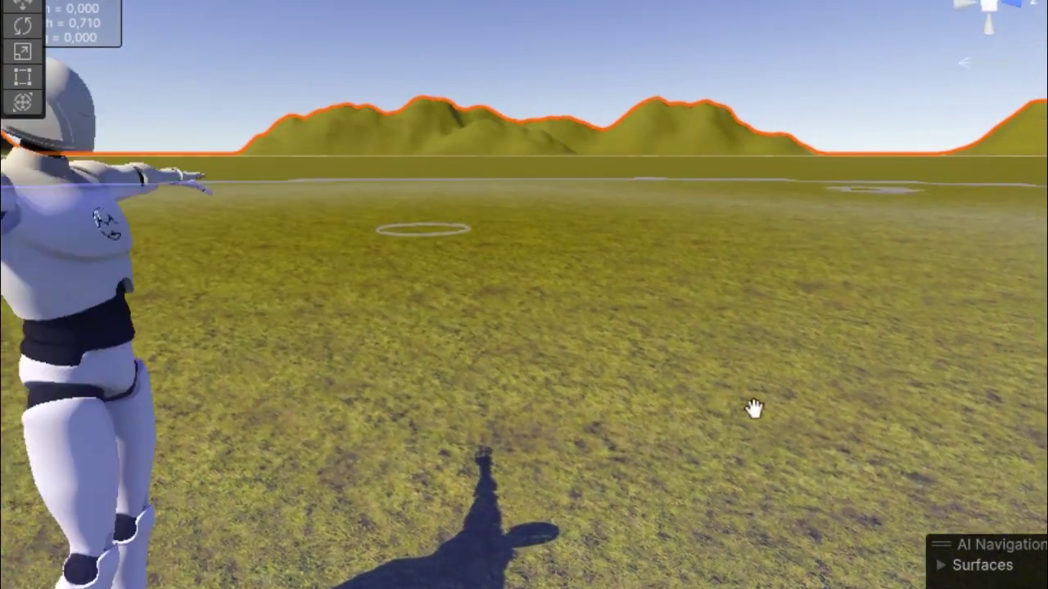
pyautogui.moveTo(458, 314); pyautogui.dragTo(497, 402, button='right')
pyautogui.scroll(-5, 517, 393)
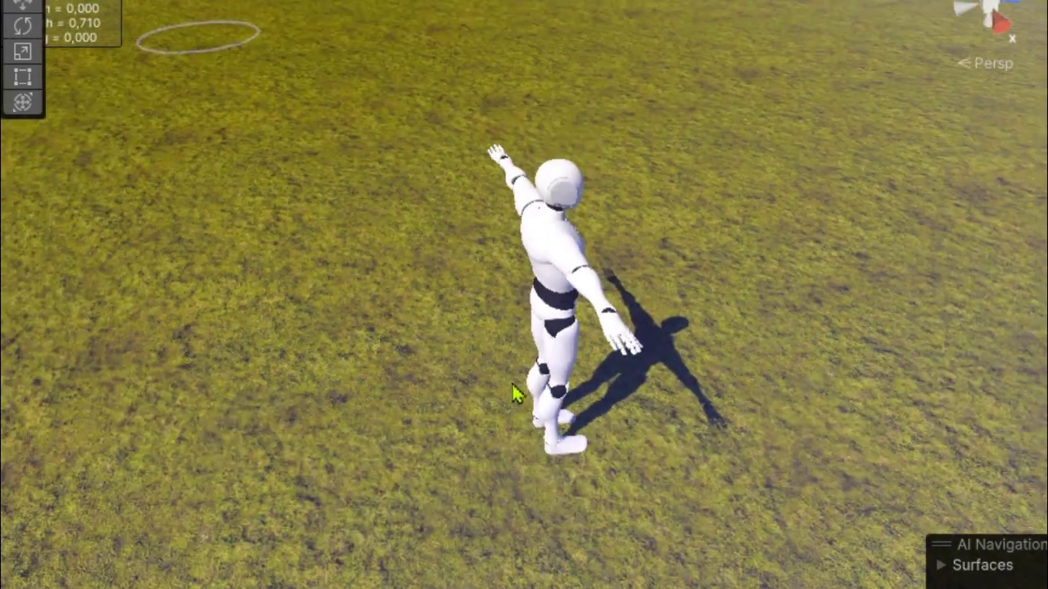
pyautogui.scroll(-2, 519, 388)
pyautogui.scroll(-3, 515, 402)
pyautogui.scroll(-2, 514, 426)
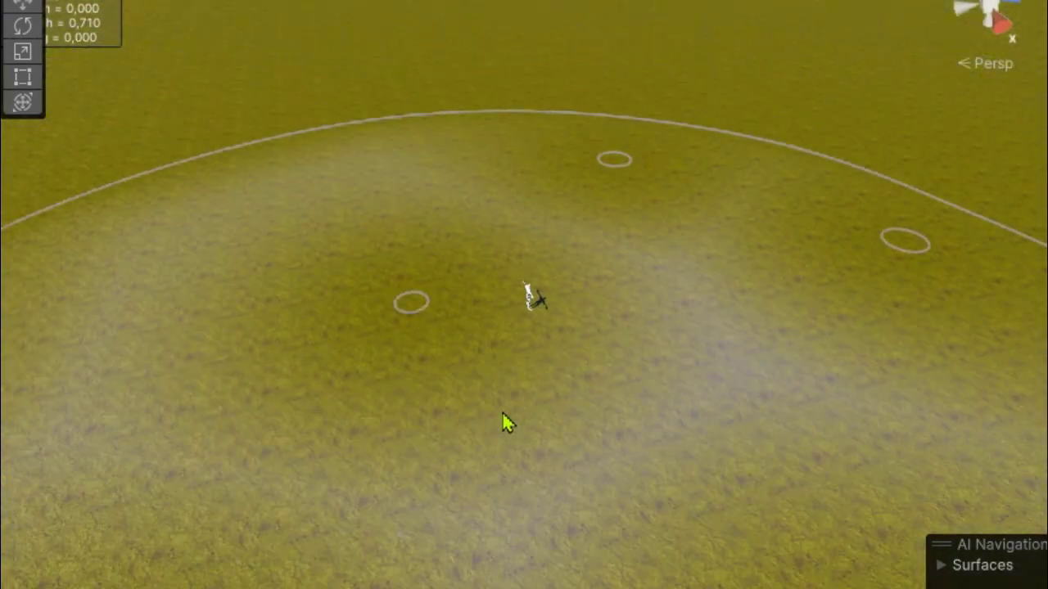
pyautogui.scroll(-2, 503, 419)
pyautogui.scroll(-2, 503, 419)
pyautogui.scroll(-2, 502, 420)
pyautogui.scroll(-2, 503, 421)
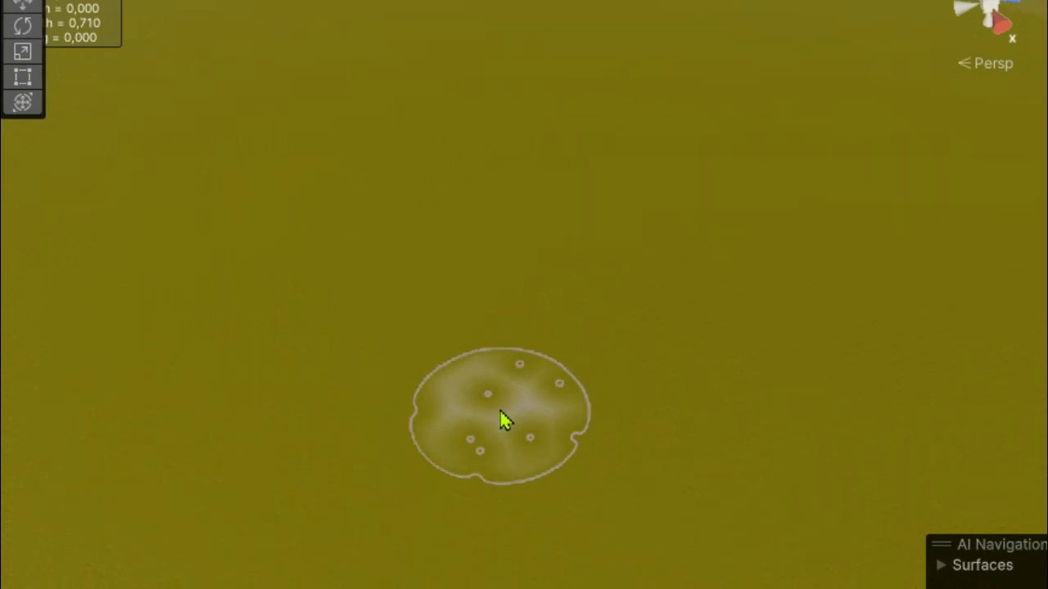
pyautogui.scroll(-2, 503, 422)
pyautogui.scroll(-3, 499, 418)
pyautogui.scroll(-3, 495, 419)
pyautogui.moveTo(491, 421); pyautogui.dragTo(696, 395, button='middle')
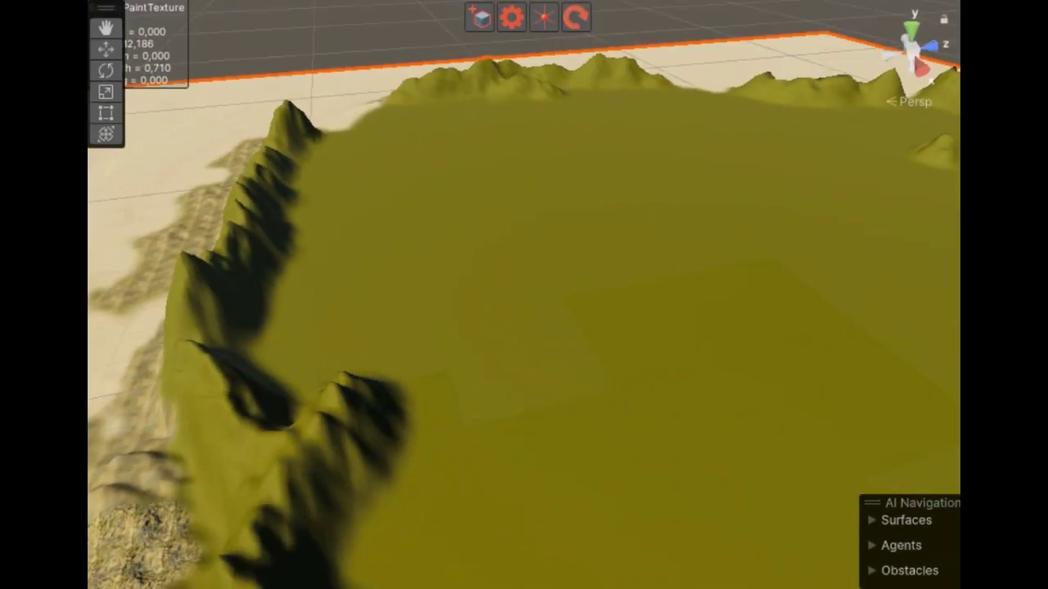
# Step: Deselect the terrain and select the scene's directional light, then view across the island
pyautogui.click(372, 56)
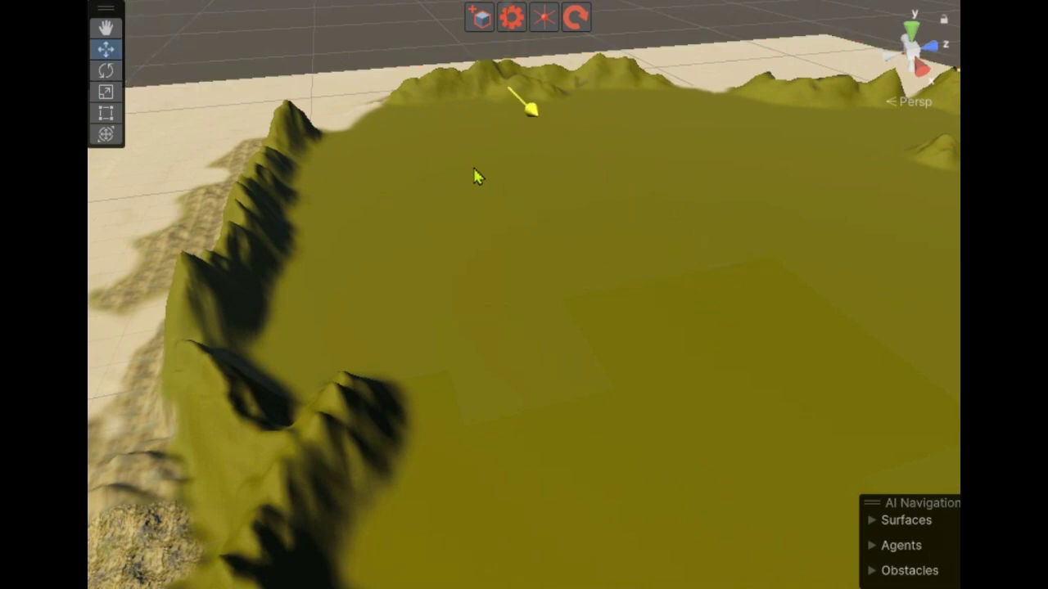
pyautogui.click(528, 108)
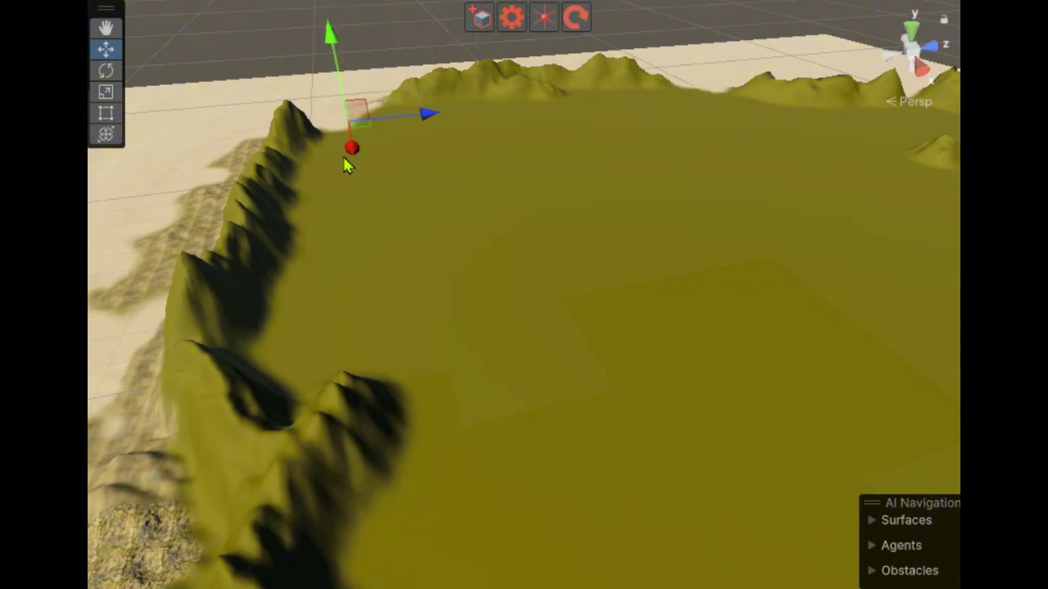
pyautogui.moveTo(344, 164); pyautogui.dragTo(536, 221, button='right')
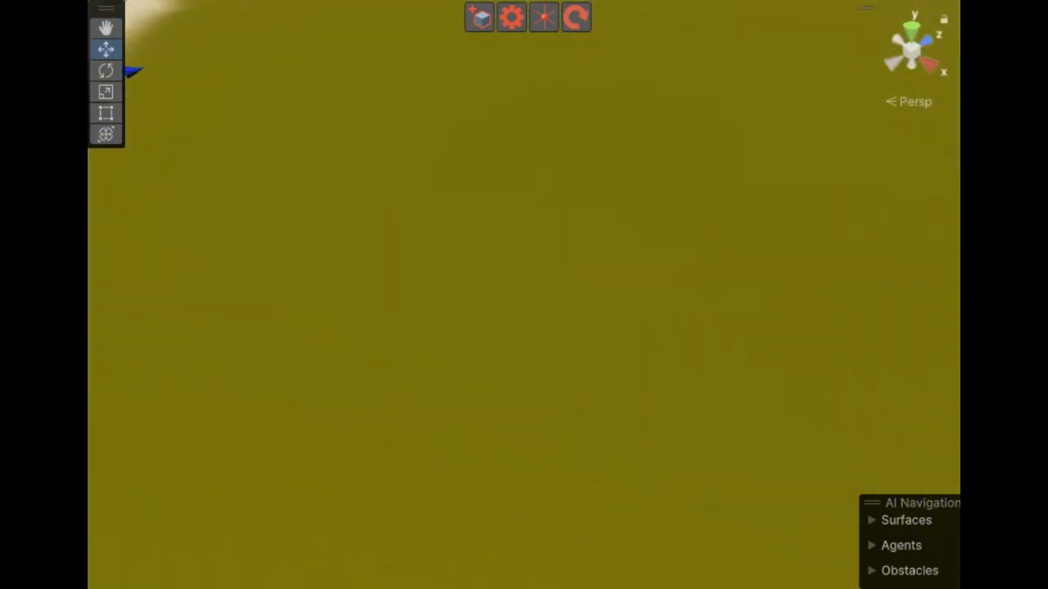